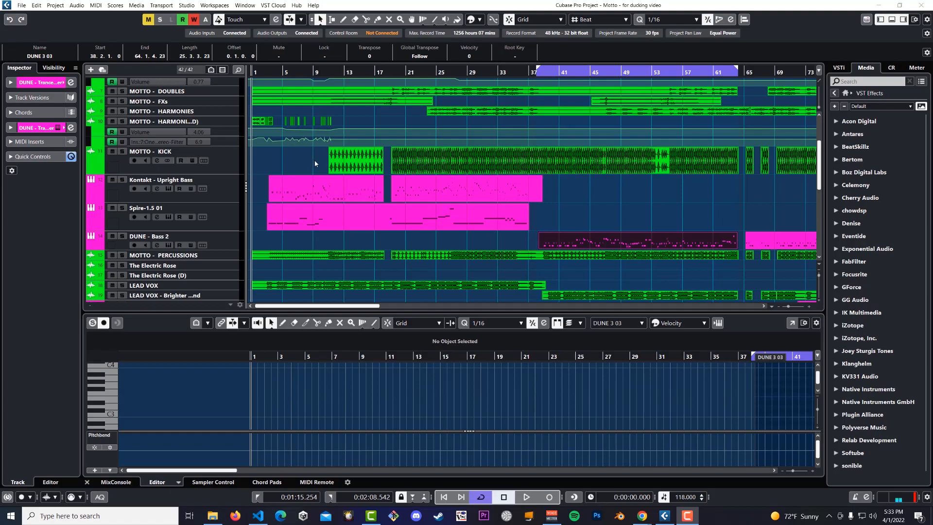
scroll(330, 164, down, 10)
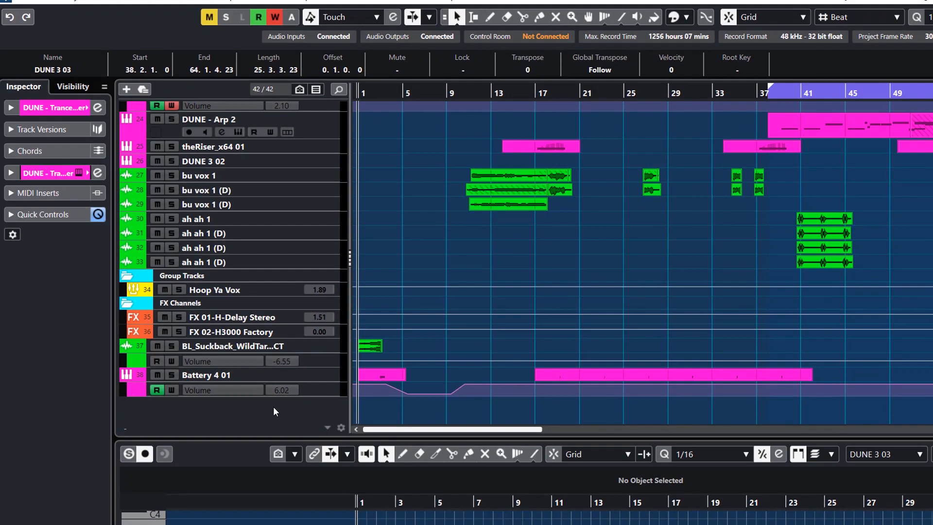
right_click(193, 291)
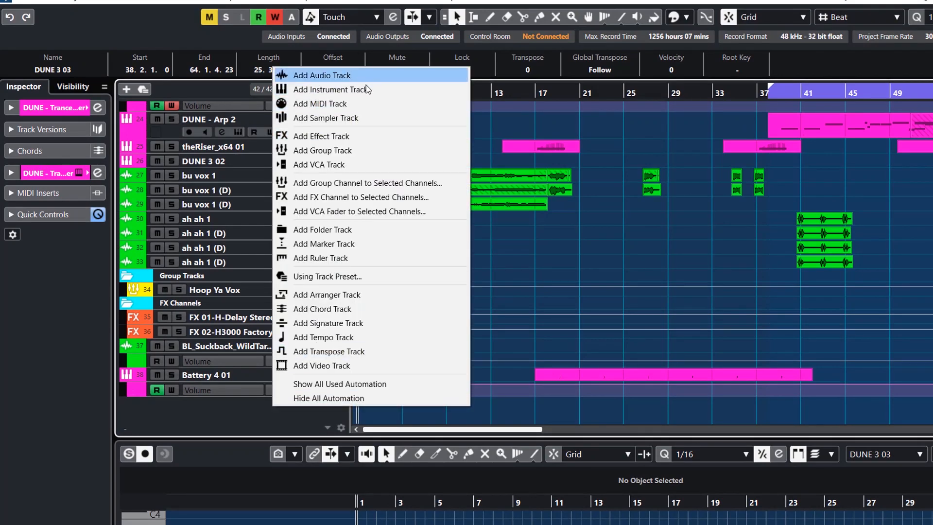
click(349, 244)
click(755, 396)
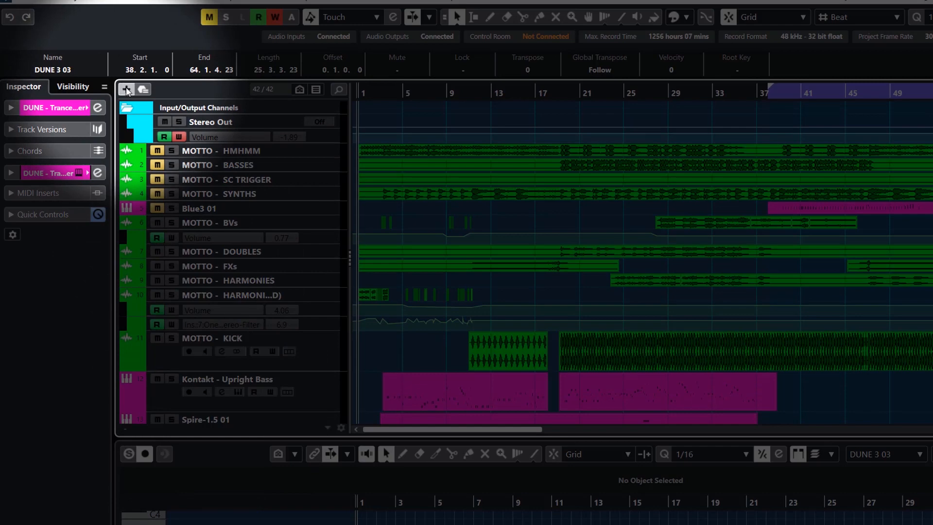
Add one marker track named "Marker Track" to the project
click(126, 89)
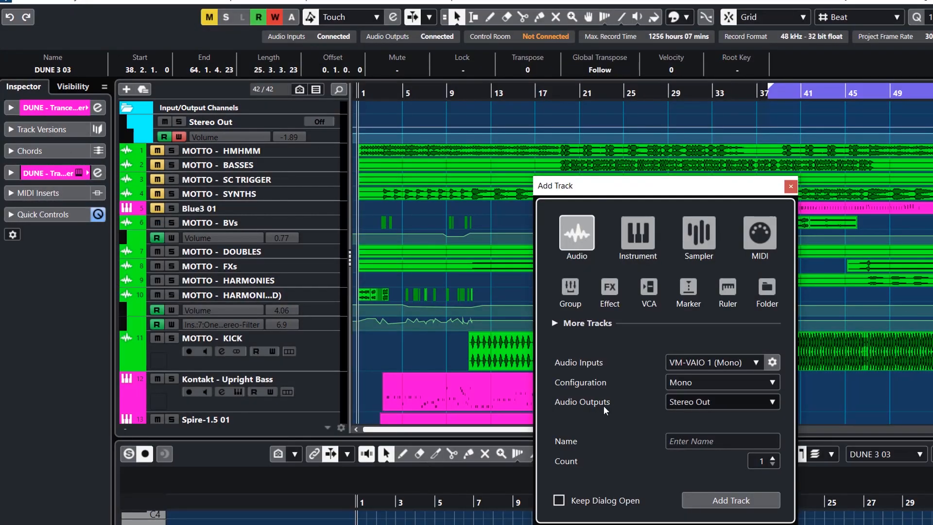
click(683, 290)
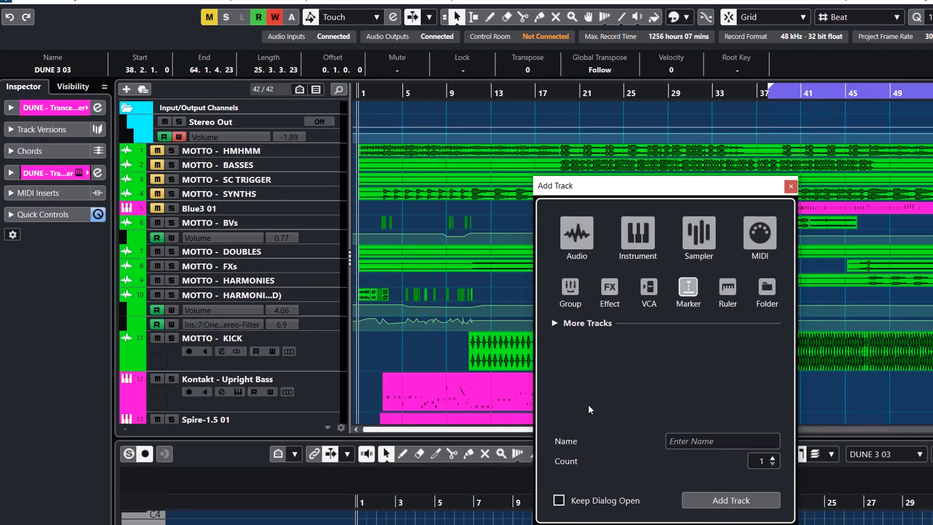
click(670, 442)
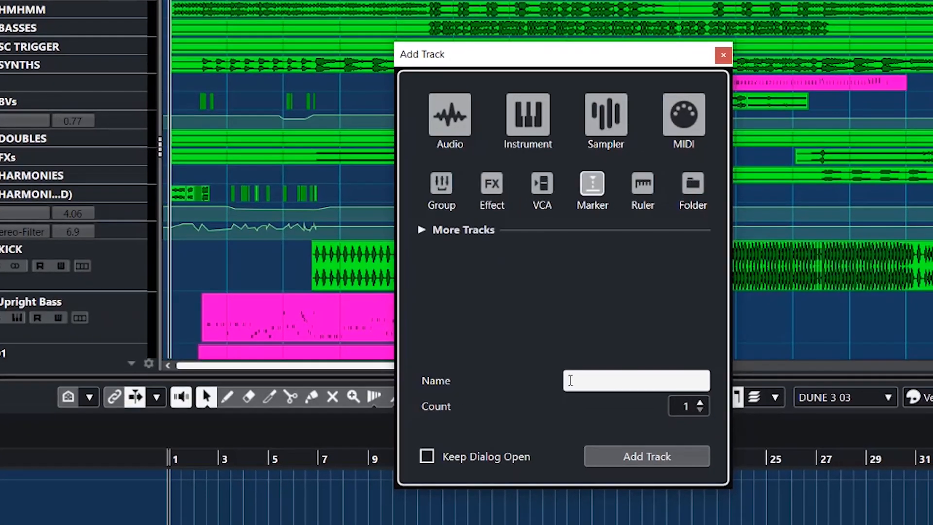
text(Marker Track)
click(618, 458)
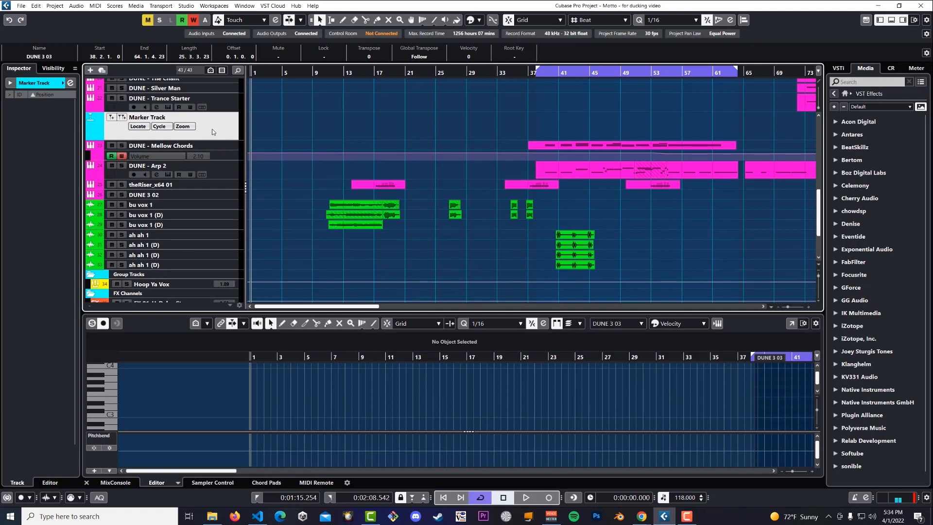
Add position markers at bar 7 and at 11.4.1.0 on the marker track
drag(319, 71, 298, 72)
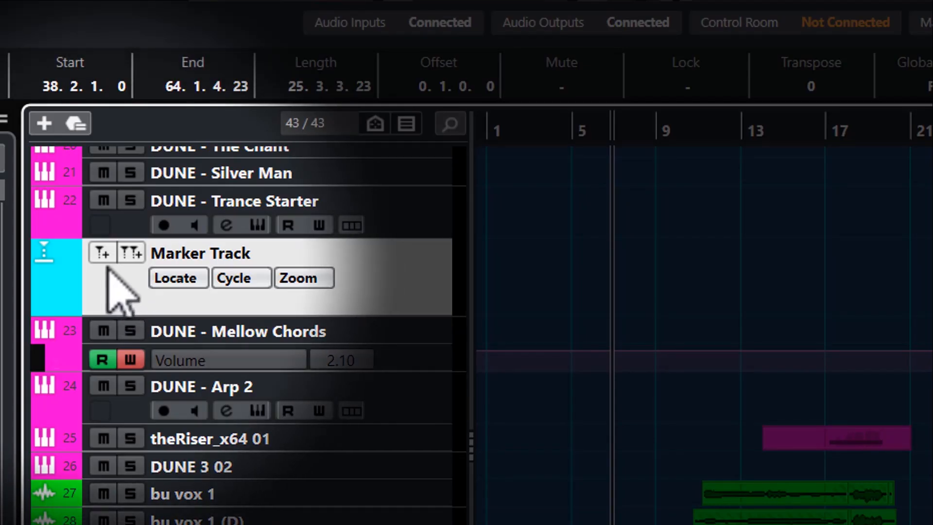
click(100, 256)
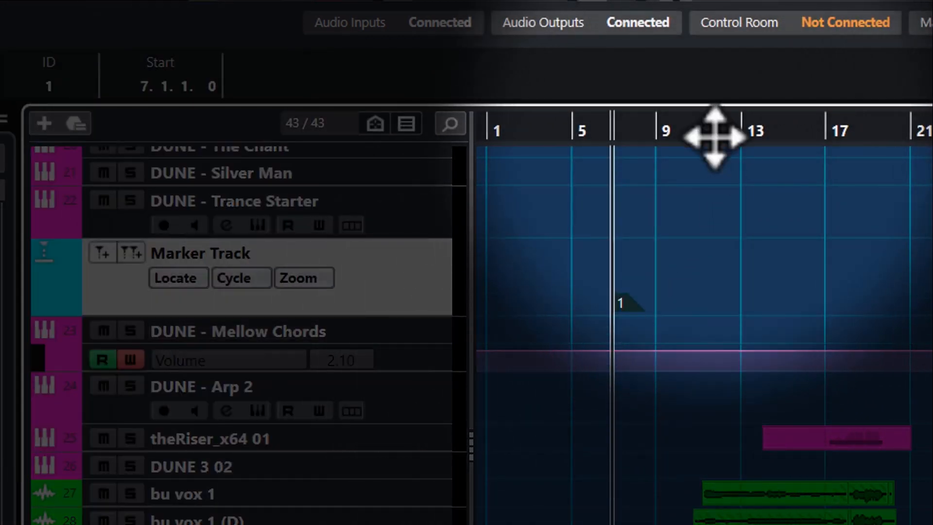
click(712, 138)
click(107, 251)
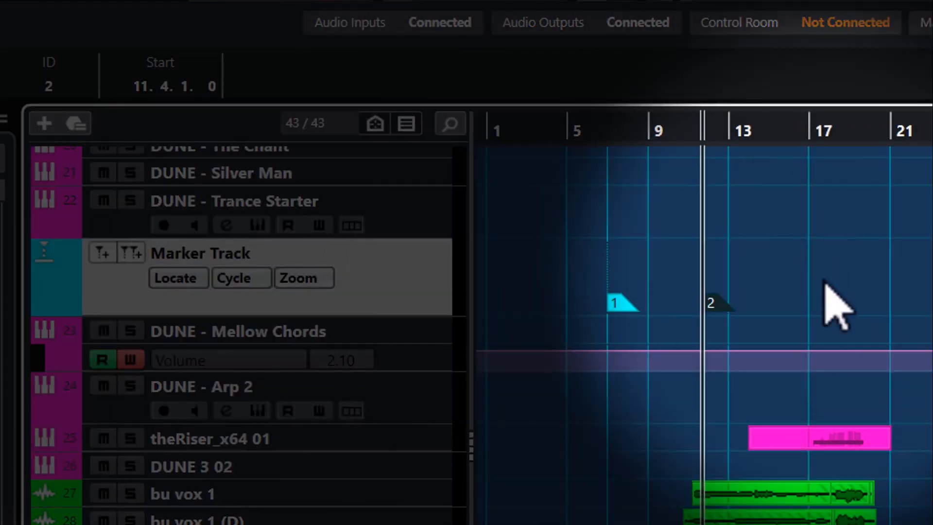
Insert three more position markers at bars 17, 23 and 29
click(808, 134)
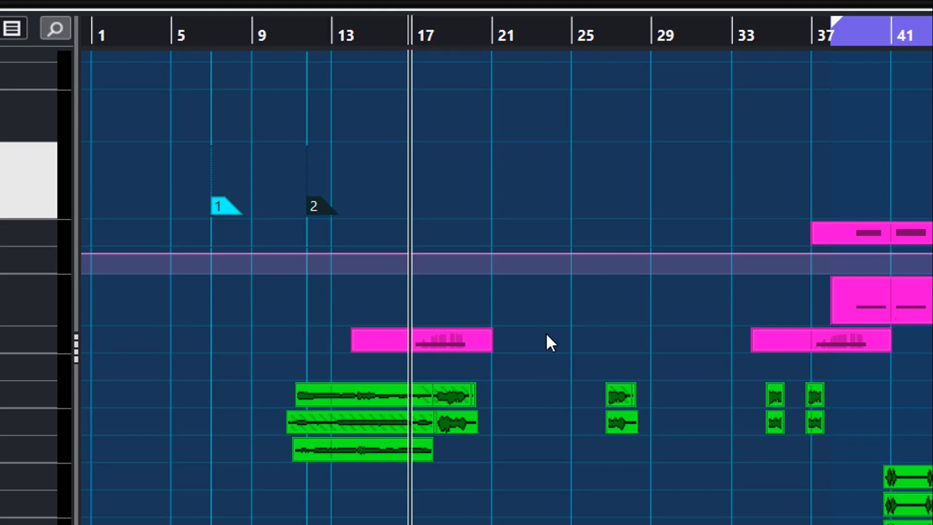
key(Insert)
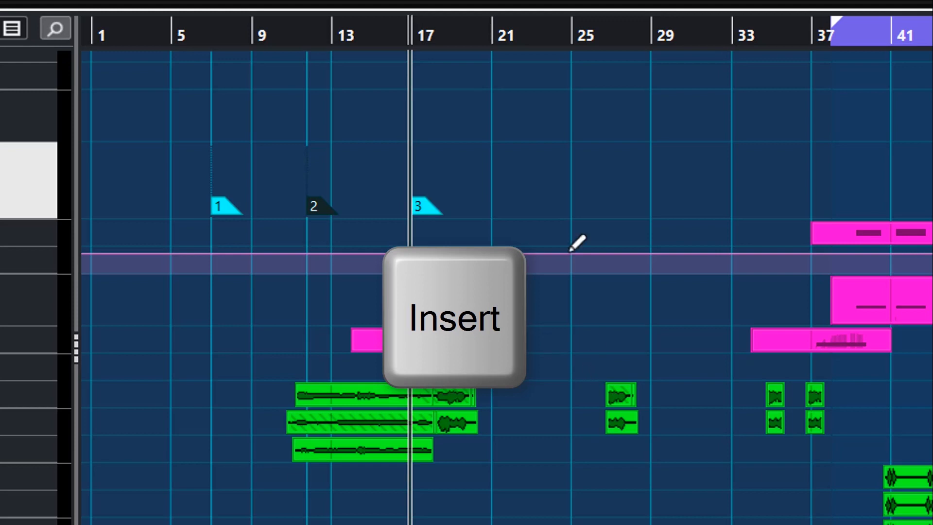
click(534, 38)
key(Insert)
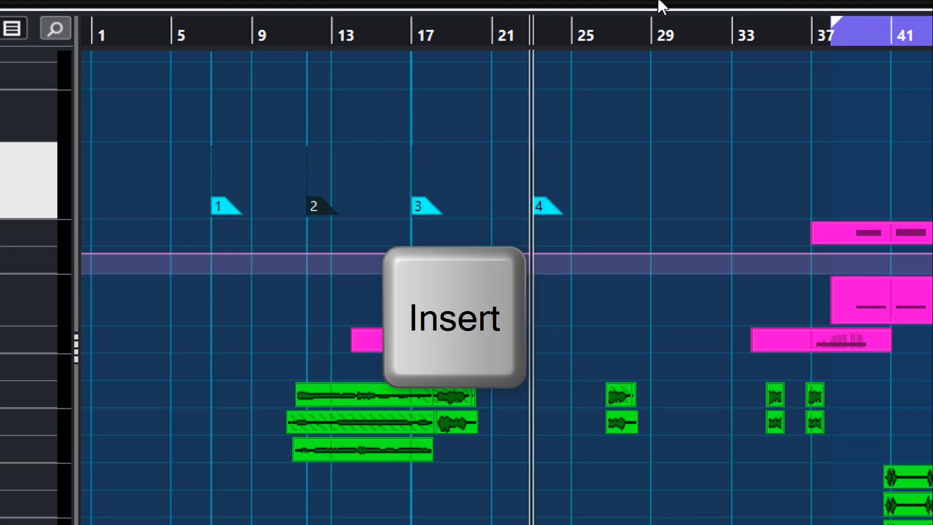
click(651, 35)
key(Insert)
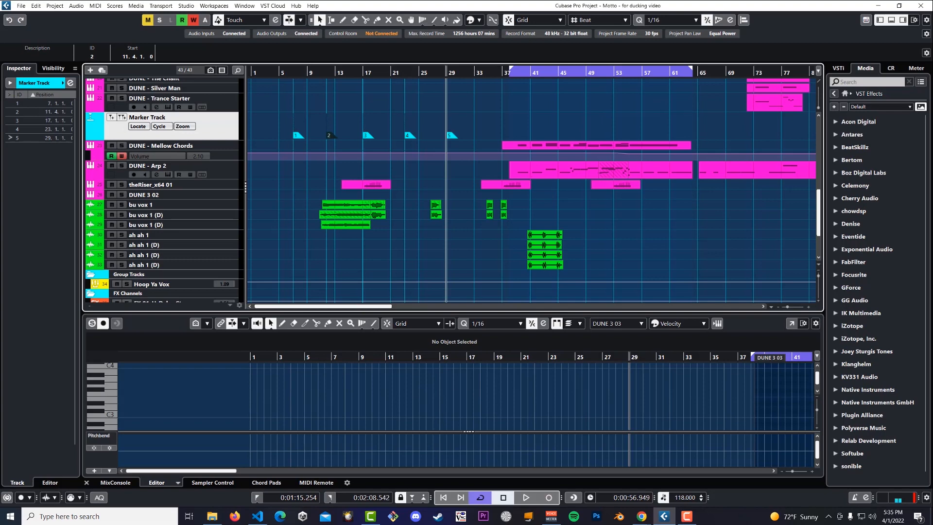
Jump the project cursor to markers 1 and 2, and to the left and right locators
key(shift+1)
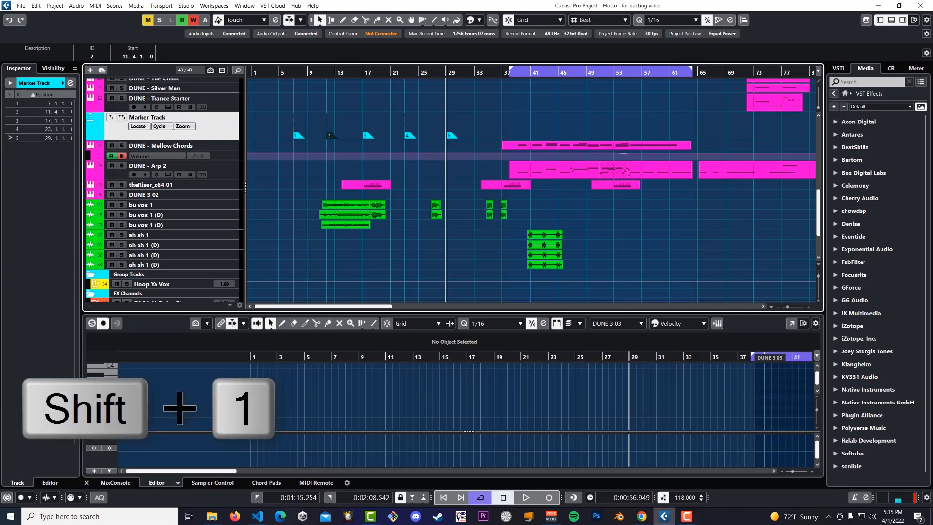
key(shift+2)
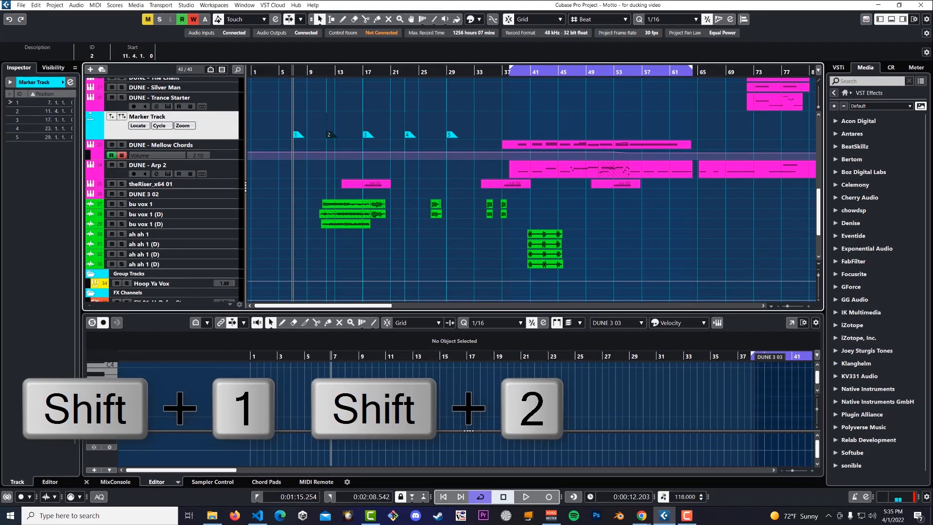
key(shift+3)
key(shift+4)
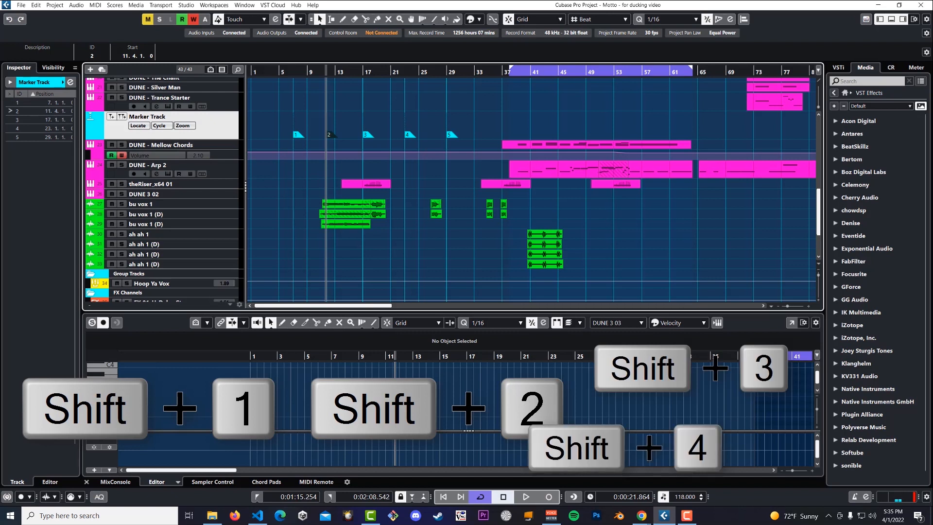
key(shift+5)
key(shift+7)
key(shift+8)
key(shift+6)
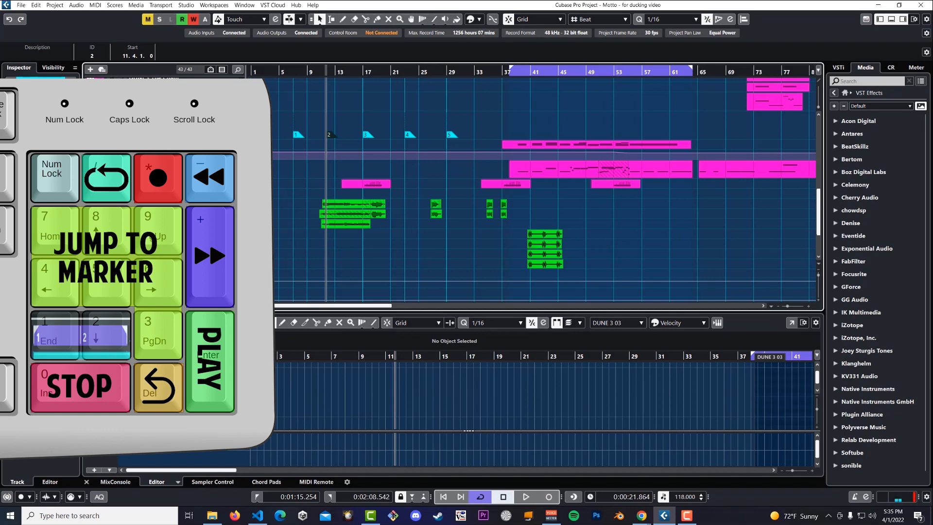
key(KP_1)
key(KP_2)
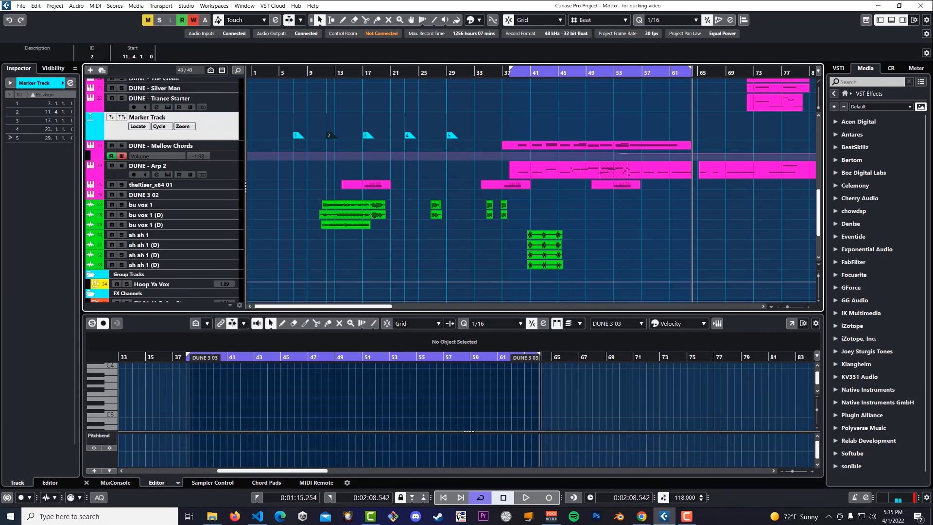
Jump the project cursor through markers 1 to 5 by number and return it to marker 4
key(shift+1)
key(shift+2)
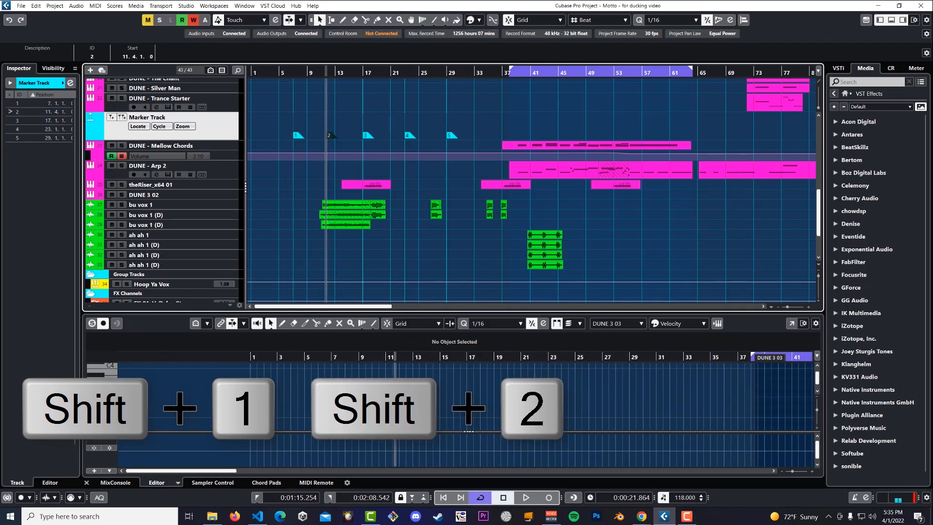
key(shift+3)
key(shift+4)
key(shift+5)
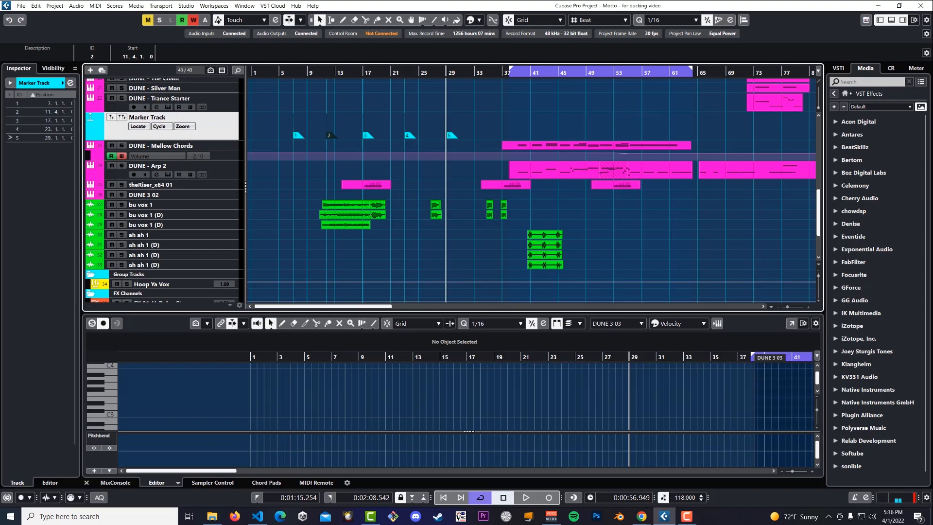
key(shift+3)
key(shift+4)
key(shift+5)
key(shift+4)
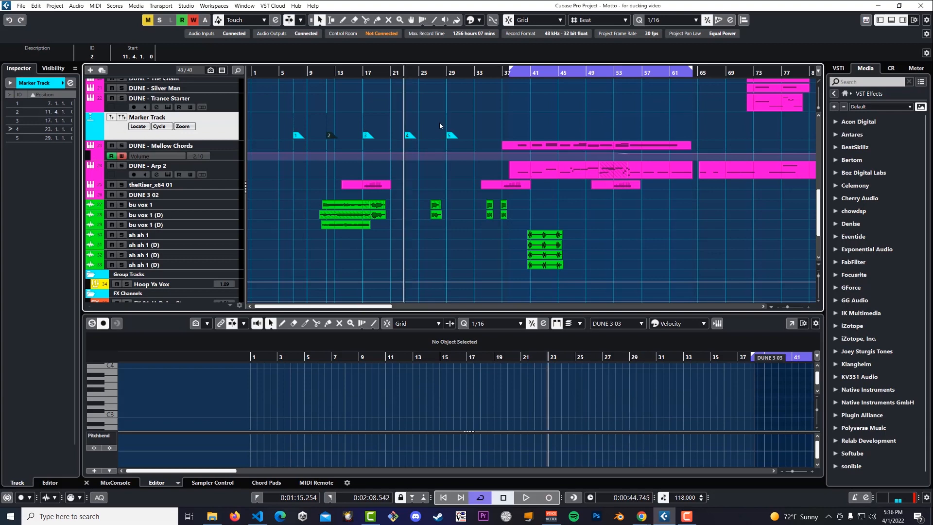
Locate backward from marker 4 to marker 2, and locate forward past the last marker to the project end
key(shift+b)
key(shift+b)
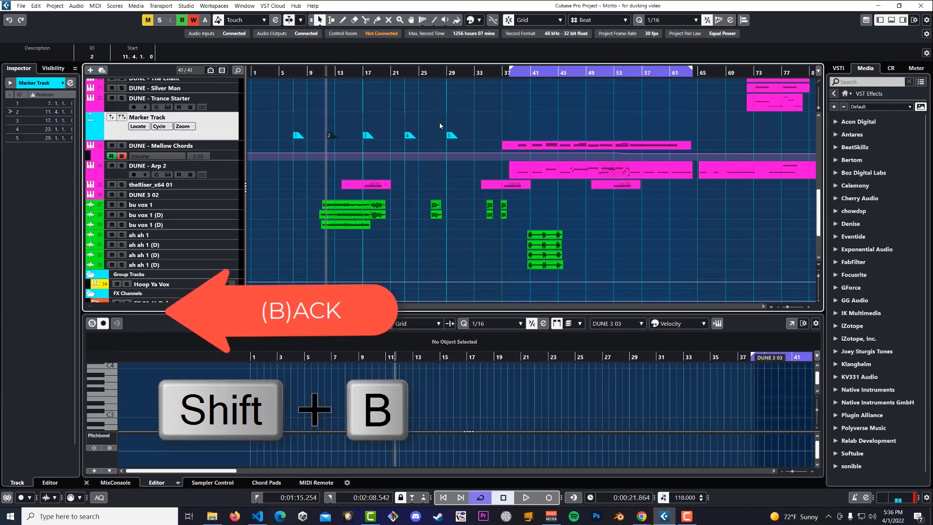
key(shift+n)
key(shift+n)
key(shift+n)
key(shift+n)
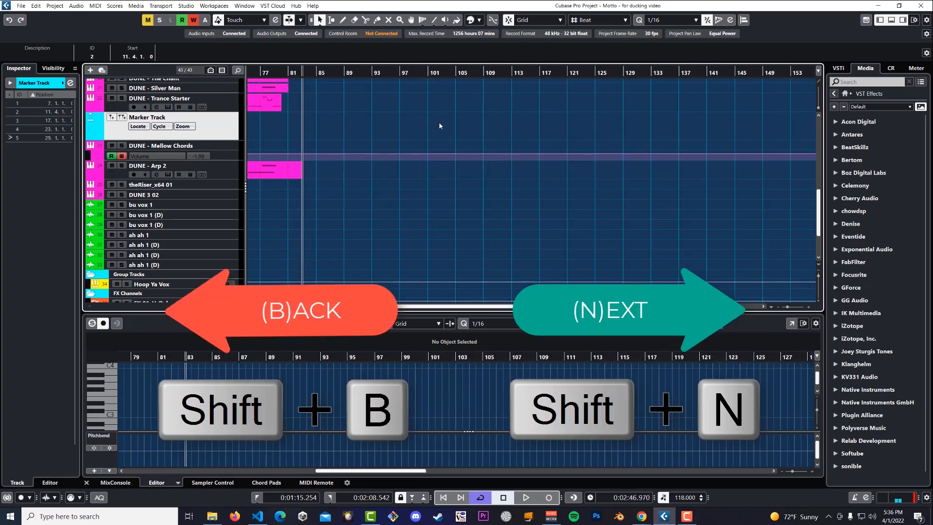
Locate backward through all markers to the project start, and forward again to marker 4
key(shift+b)
key(shift+b)
key(shift+b)
key(shift+b)
key(shift+b)
key(shift+b)
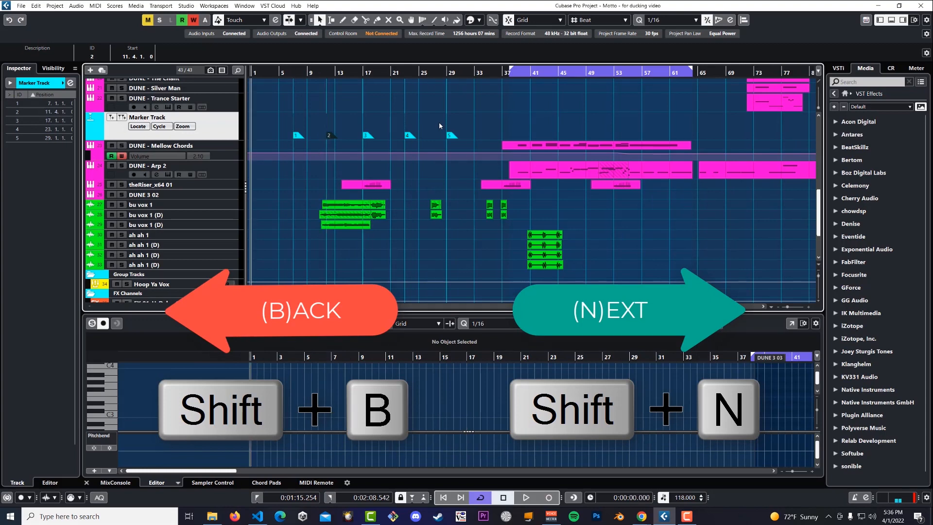
key(shift+n)
key(shift+n)
key(shift+n)
key(shift+n)
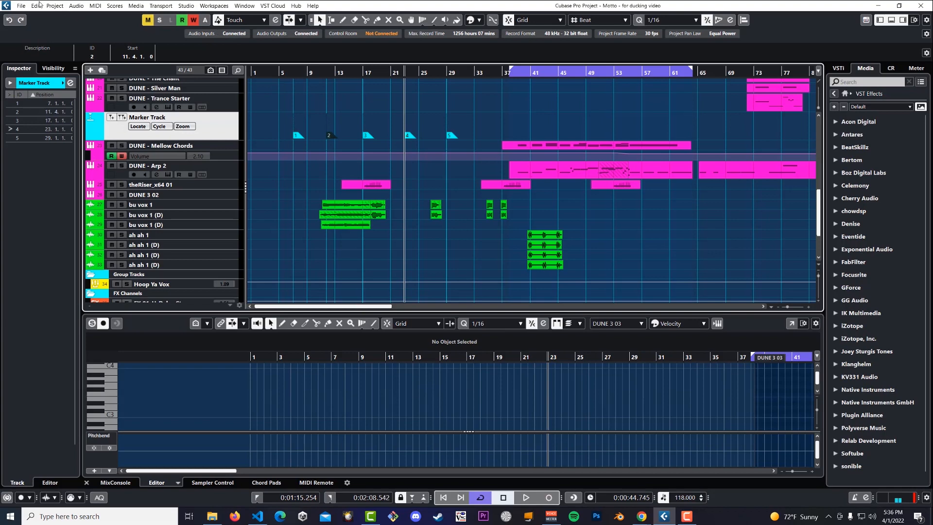
Open the Key Commands window and move it over the middle of the project
click(22, 7)
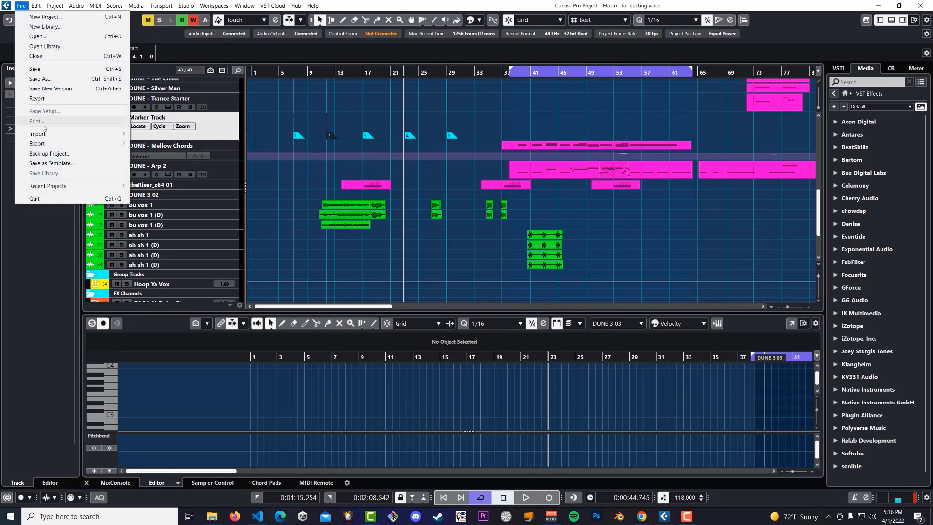
mouse_move(36, 6)
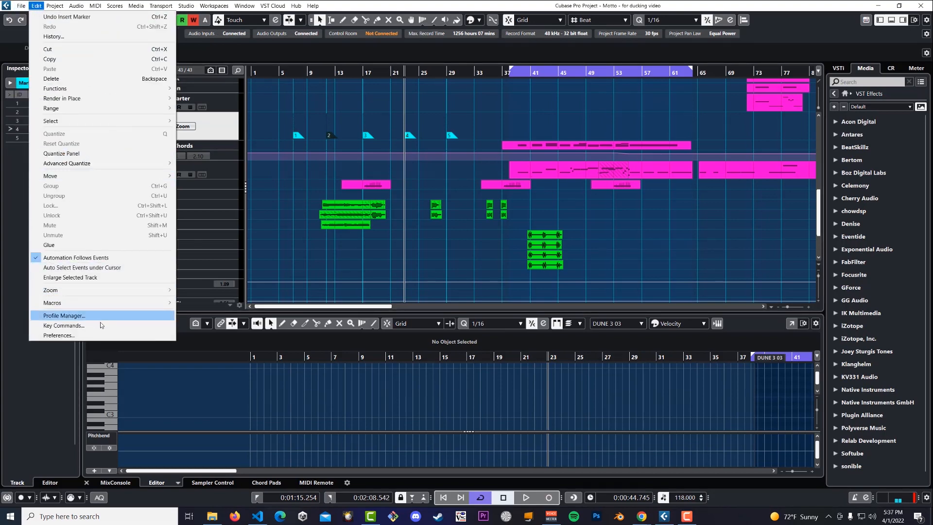
click(63, 325)
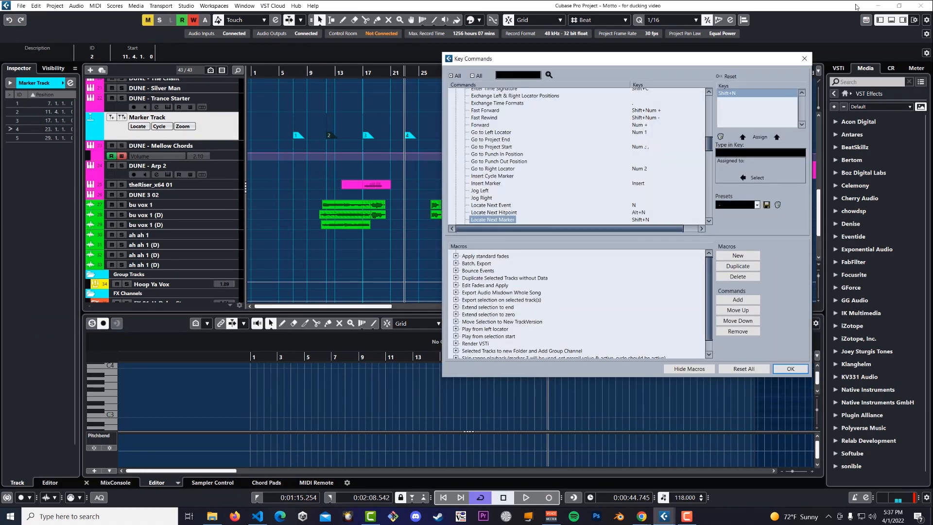
drag(721, 63, 592, 85)
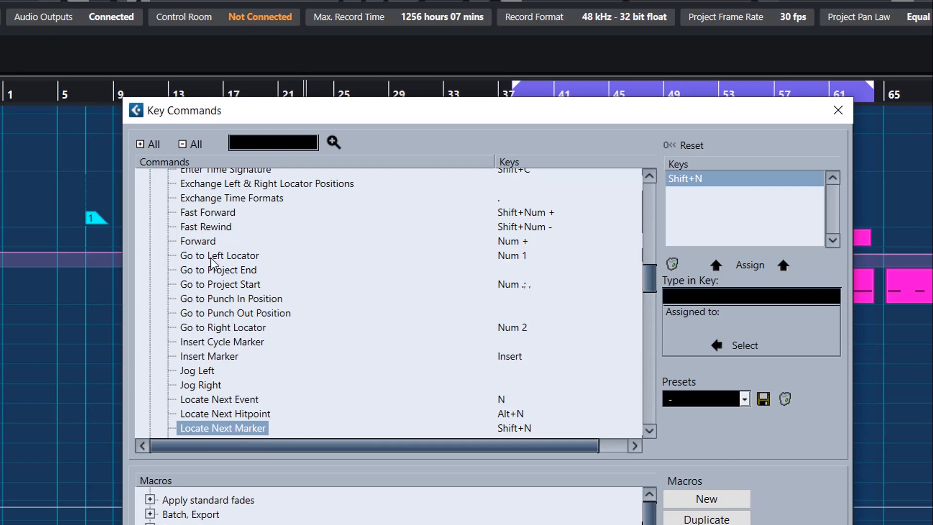
Browse to the Transport key commands, select Enter Punch Out Position and check what the Space key is assigned to
drag(649, 277, 631, 189)
click(654, 359)
click(150, 283)
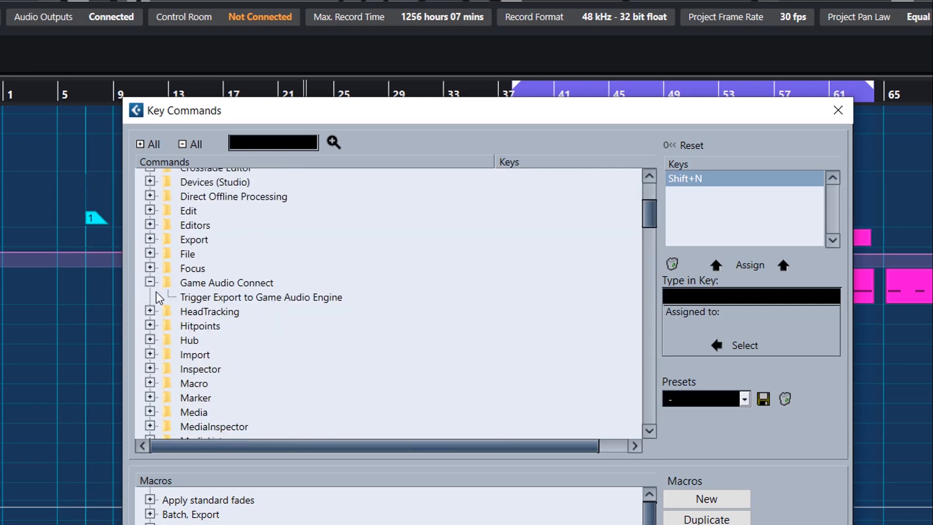
click(151, 354)
scroll(198, 356, down, 6)
scroll(197, 356, down, 10)
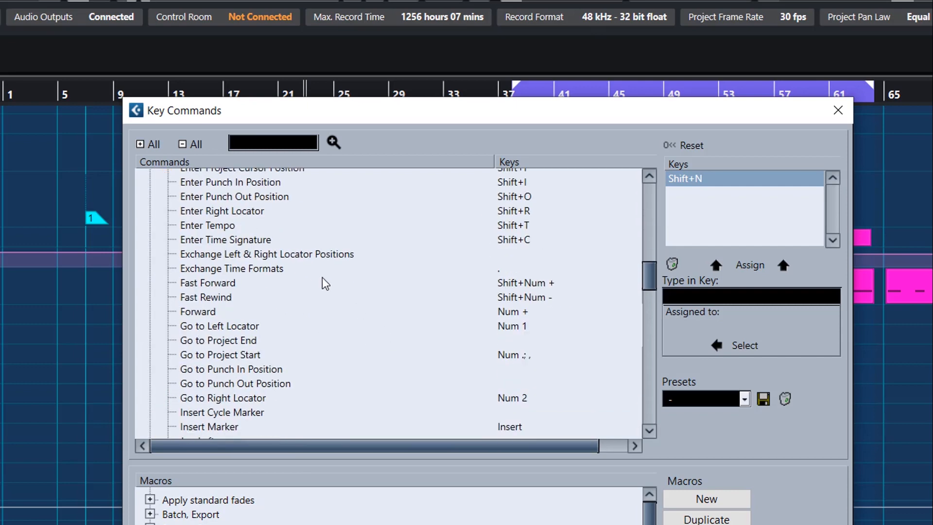
click(186, 198)
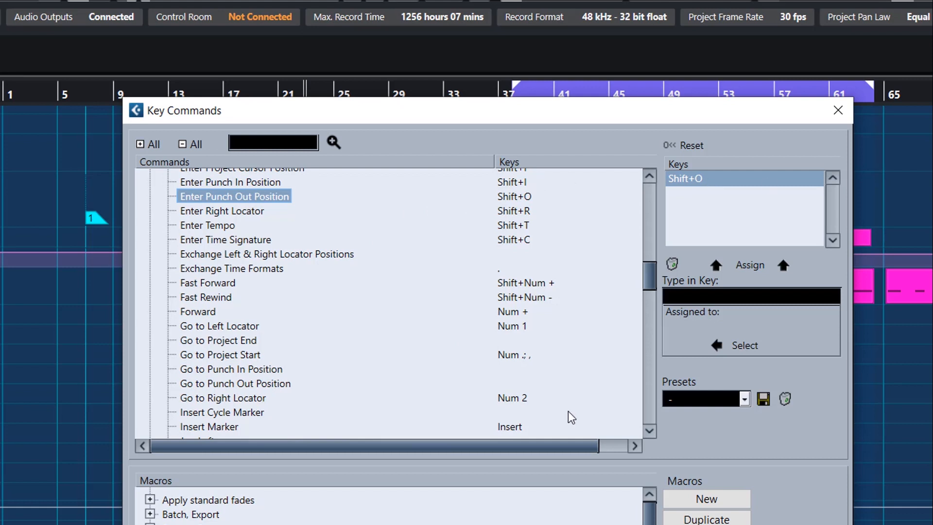
click(736, 301)
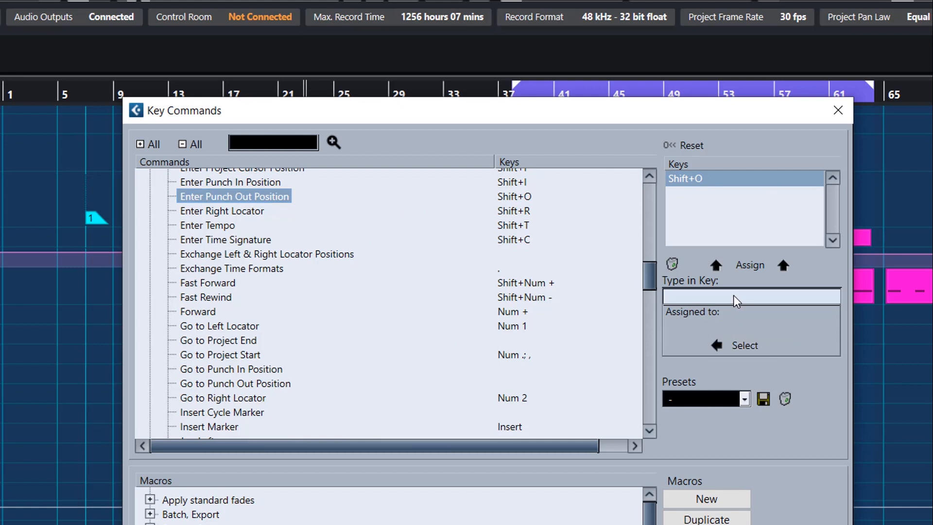
key(space)
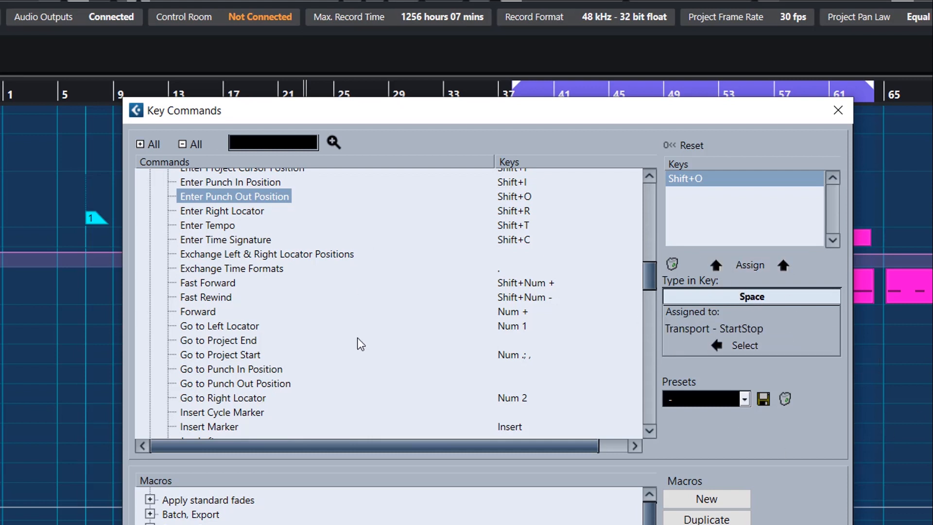
Jump to the command assigned to Space, and check the available key command presets and the preset naming dialog without saving
click(748, 346)
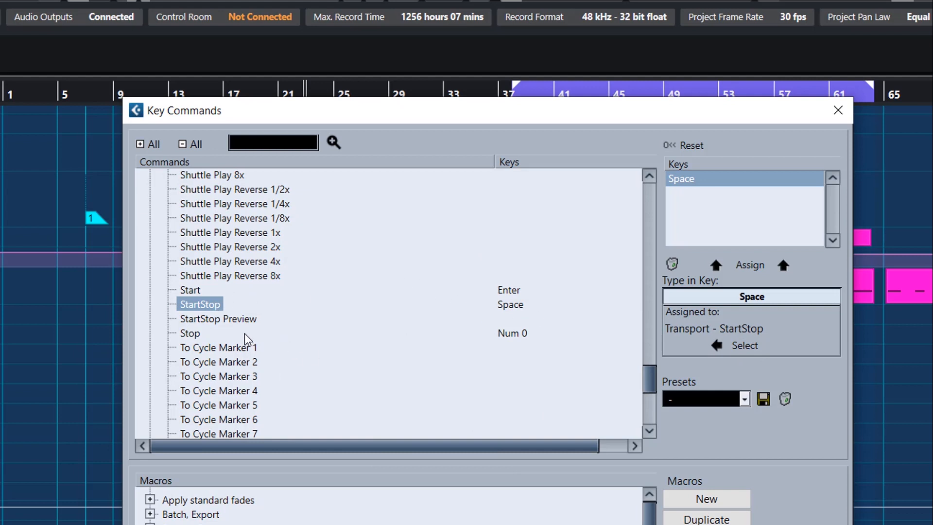
click(746, 399)
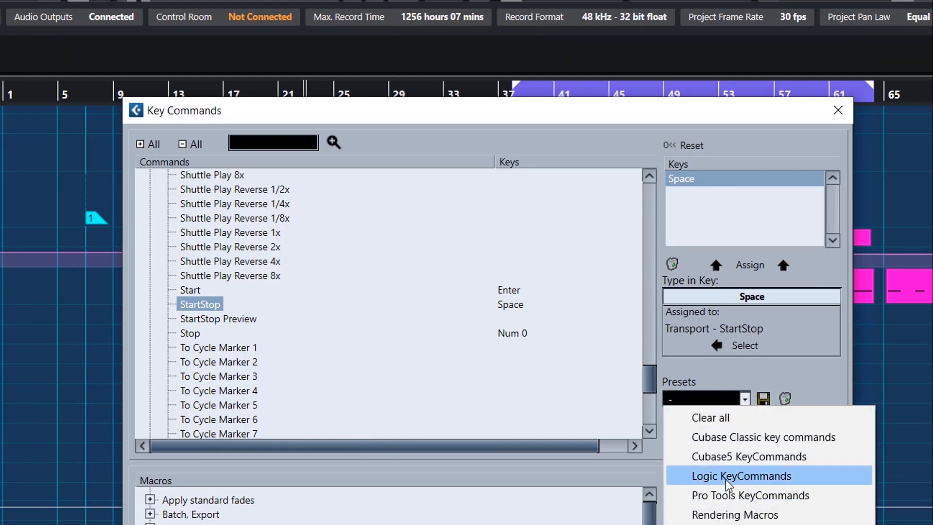
click(793, 380)
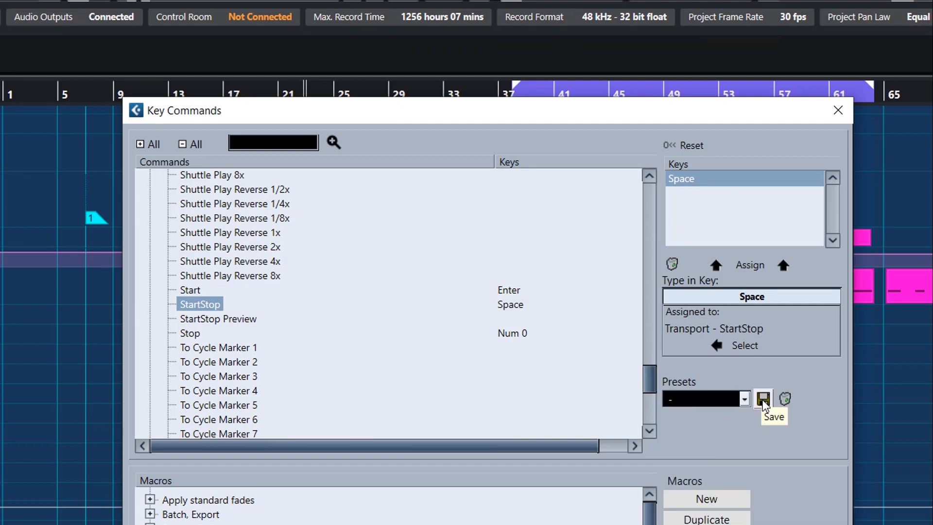
click(743, 398)
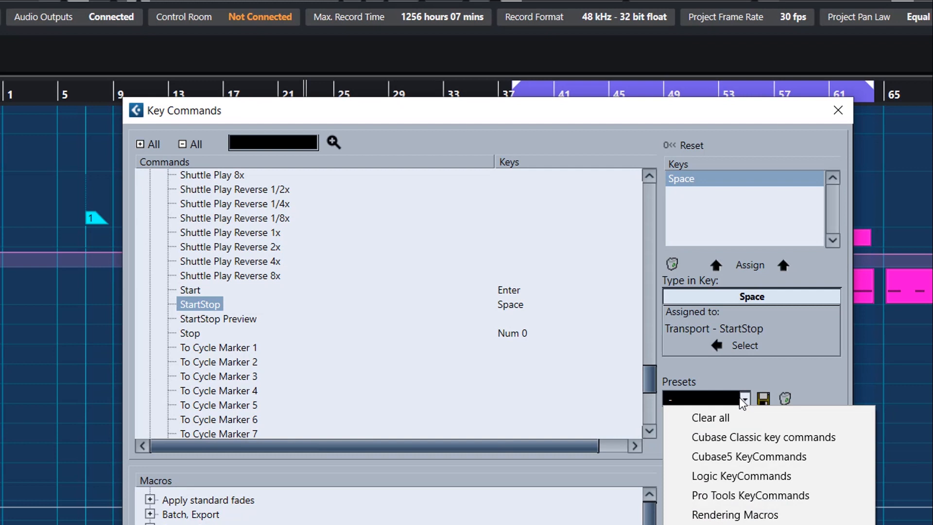
click(804, 395)
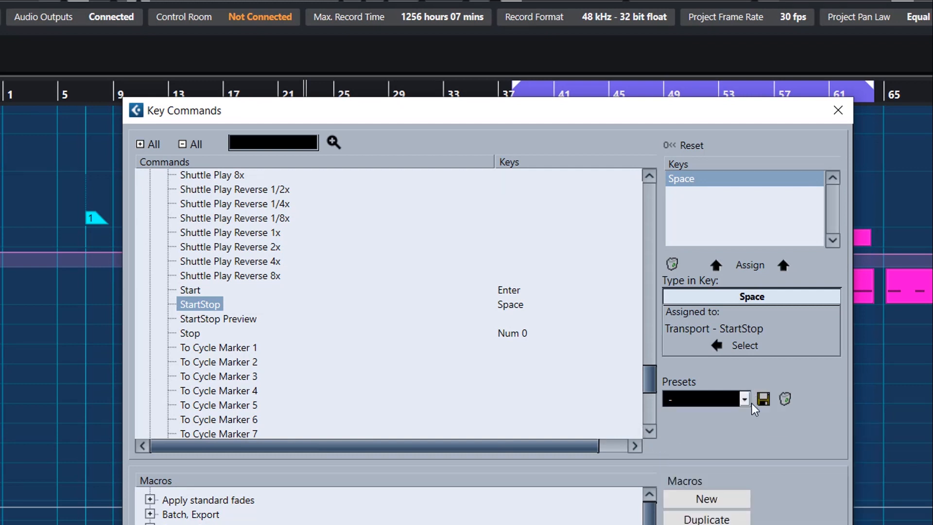
click(763, 399)
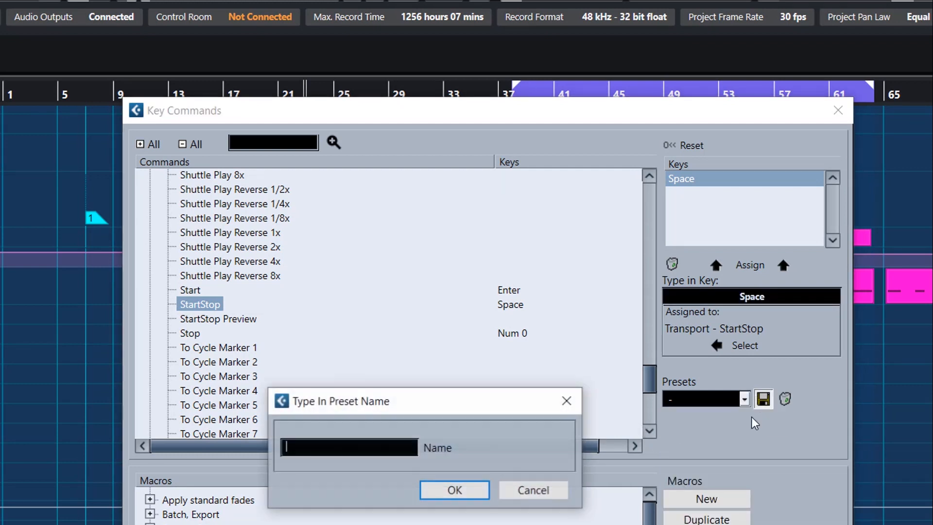
click(526, 490)
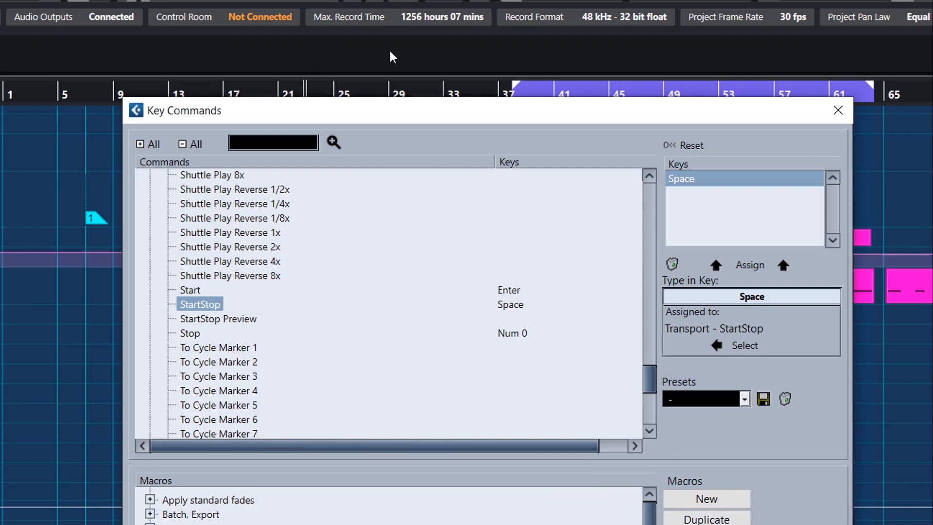
Search the key commands for "name marker" to select Insert and name Marker
click(298, 139)
text(me )
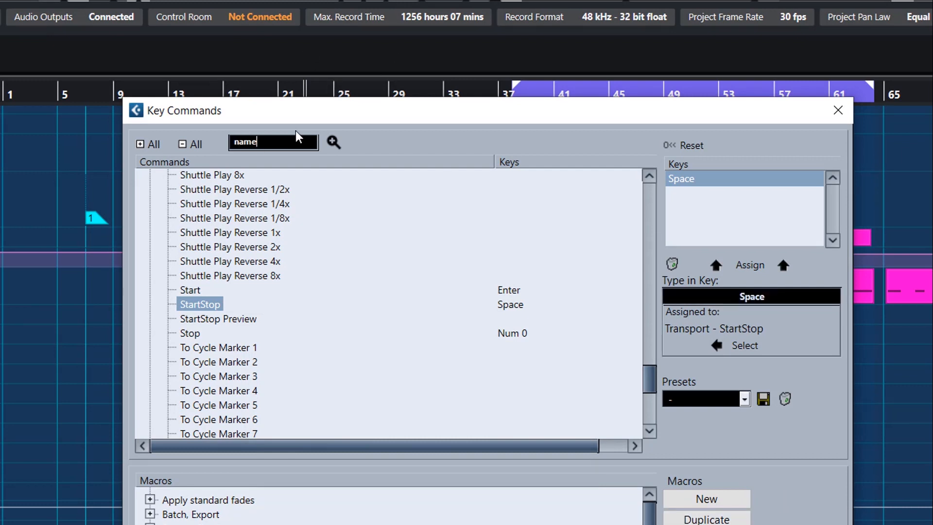
text(marker)
click(334, 143)
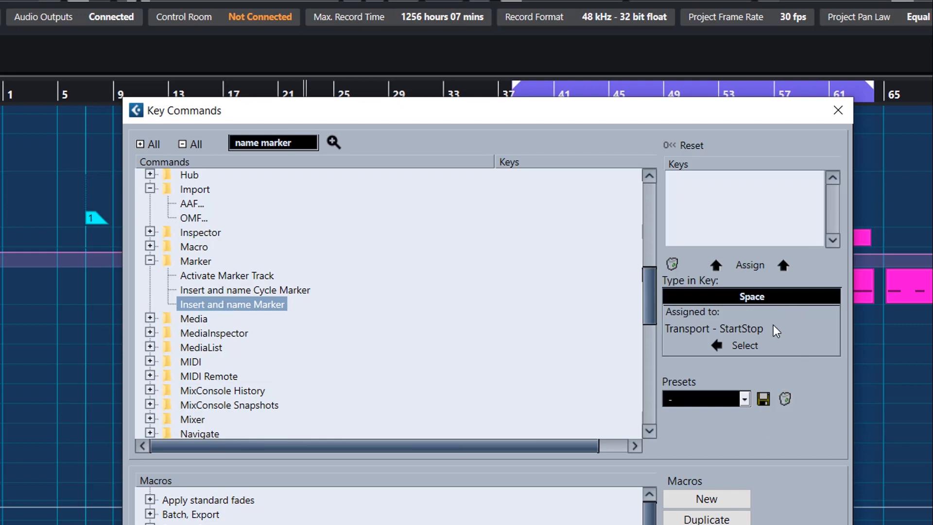
Assign the backtick (`) key to Insert and name Marker and confirm the key commands
click(752, 298)
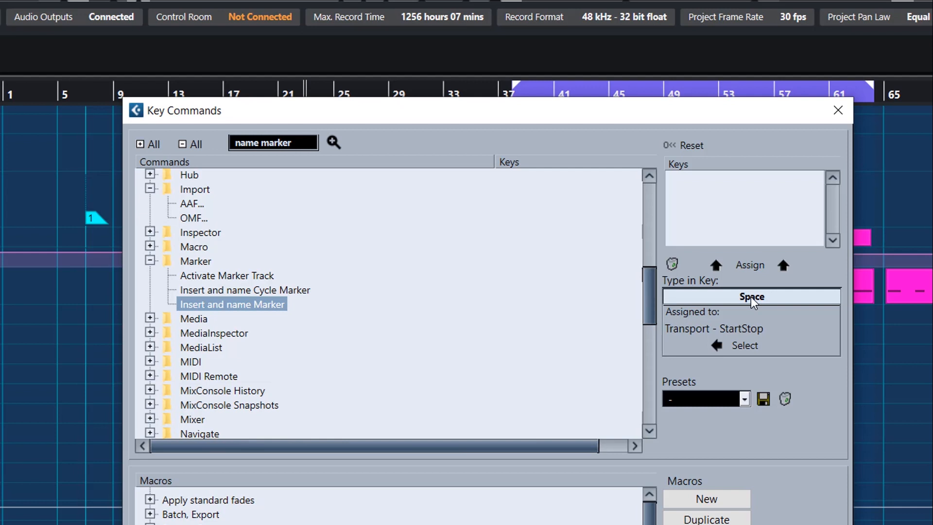
key(grave)
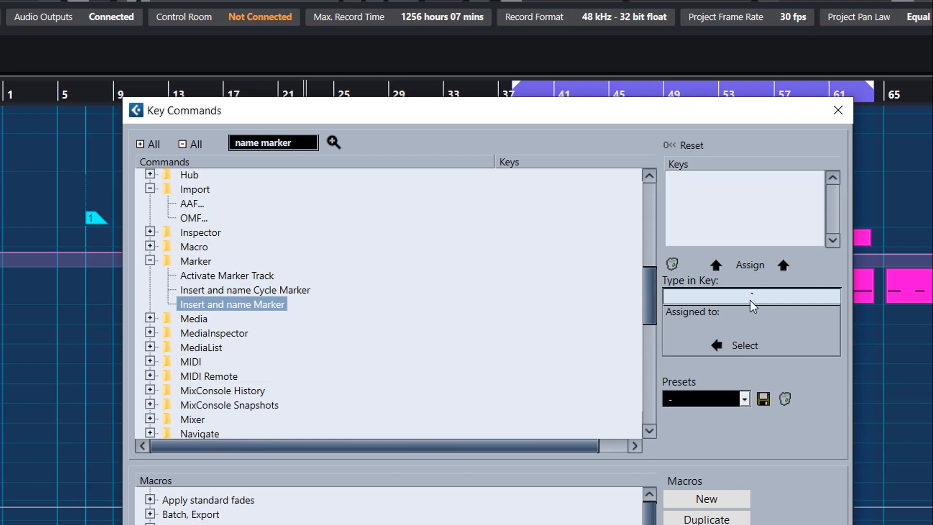
click(748, 266)
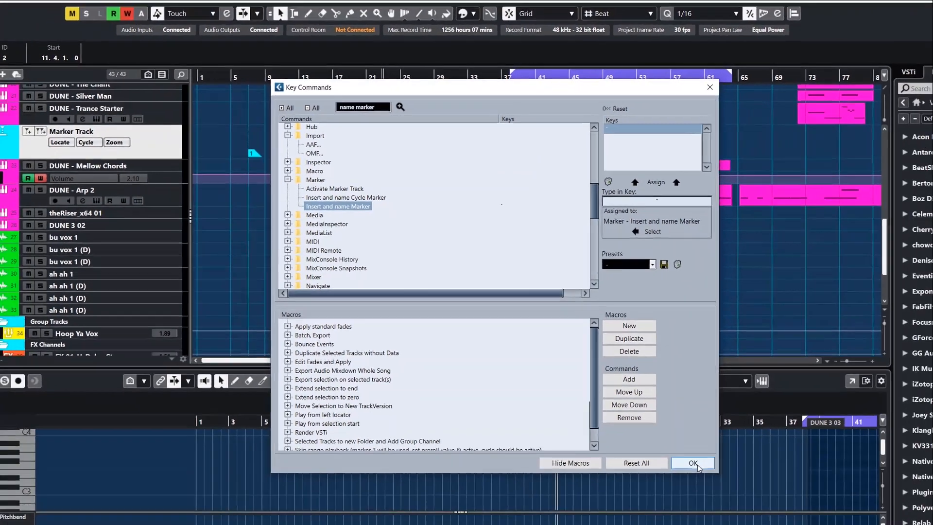
click(694, 464)
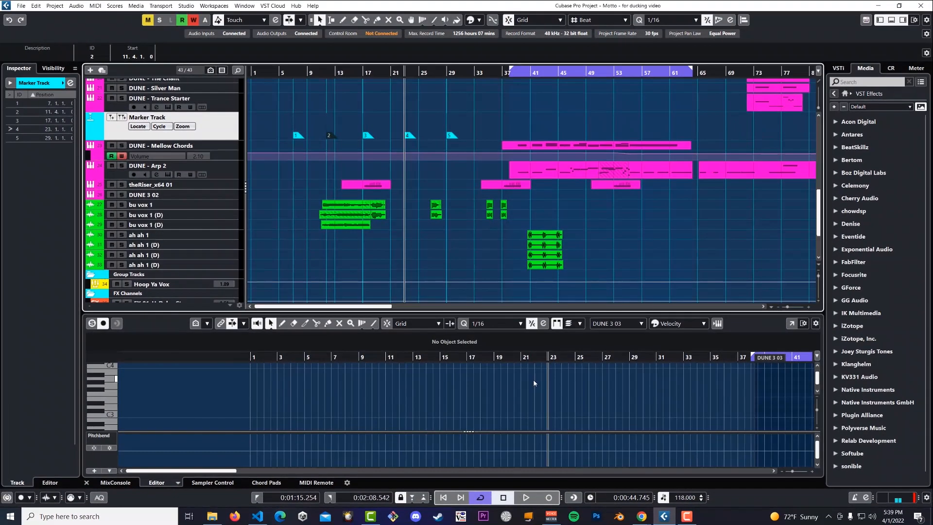
Insert a marker at position 34.3.1.0 with the new key command and name it "My cool new marker!"
click(484, 74)
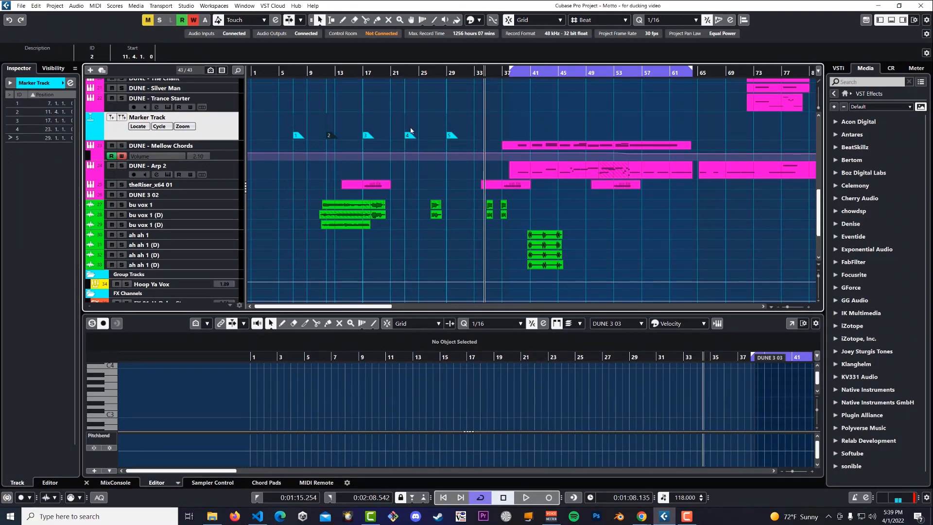
key(shift+Insert)
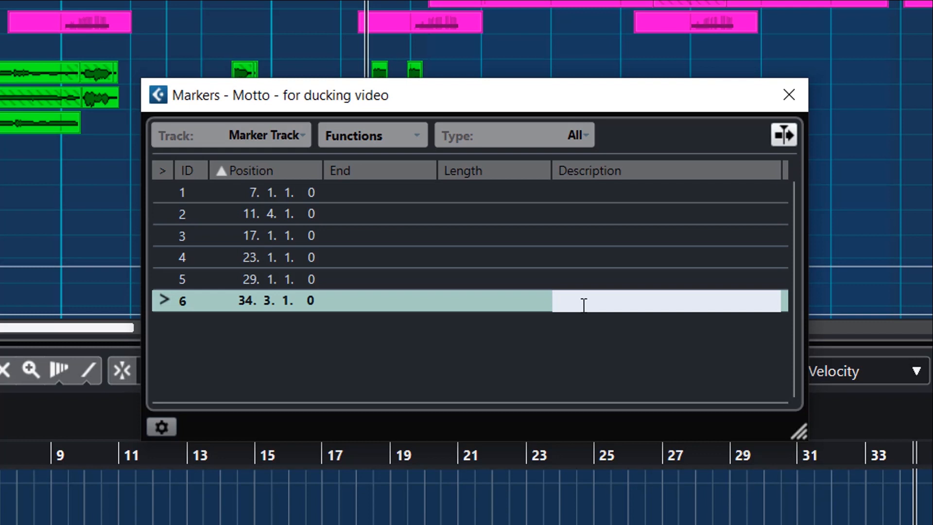
text(My cool new marker!)
key(Return)
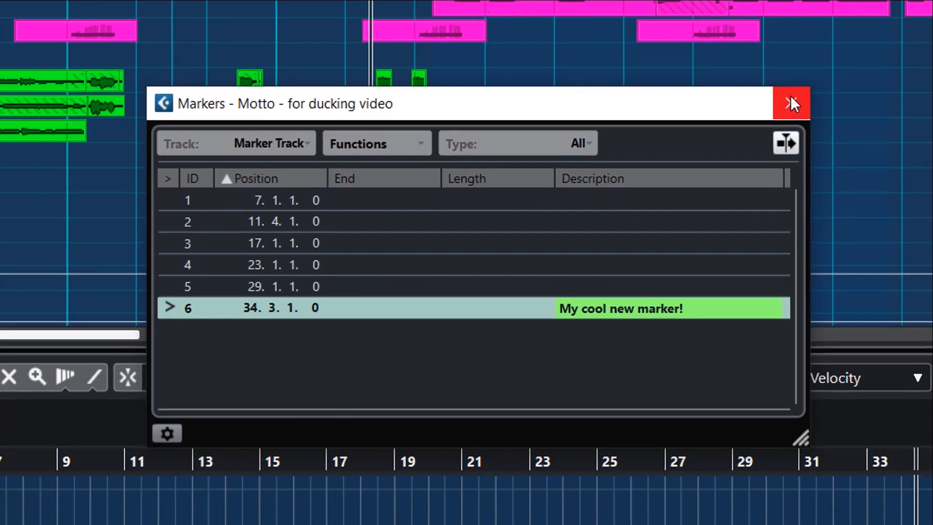
click(789, 95)
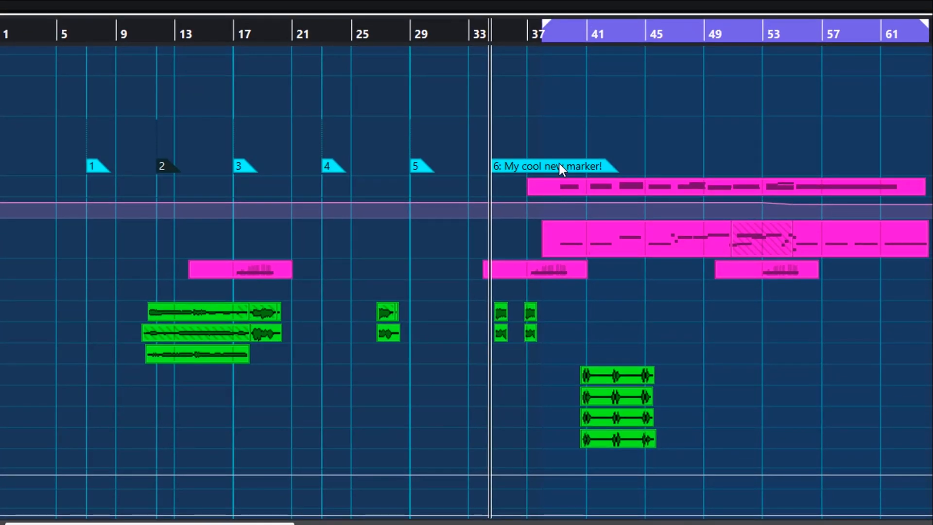
Locate backward three markers from the newly named marker and forward three again
key(shift+b)
key(shift+b)
key(shift+b)
key(shift+n)
key(shift+n)
key(shift+n)
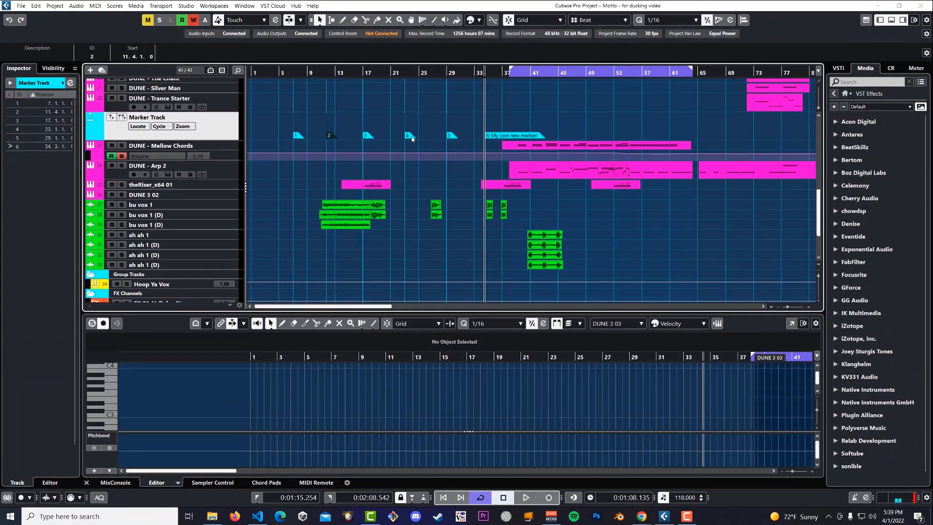
Reopen Key Commands, check what the backtick (`) key is assigned to, and jump to that command
click(21, 6)
mouse_move(116, 186)
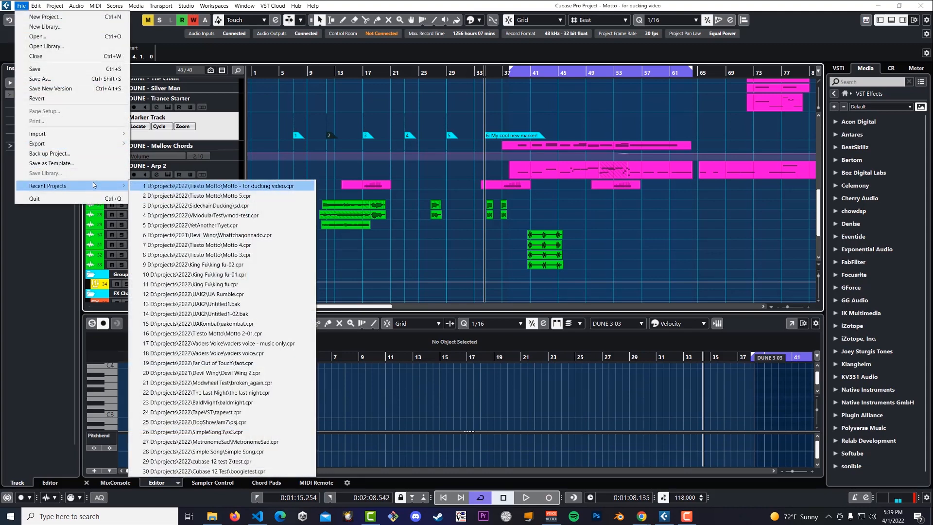
click(37, 5)
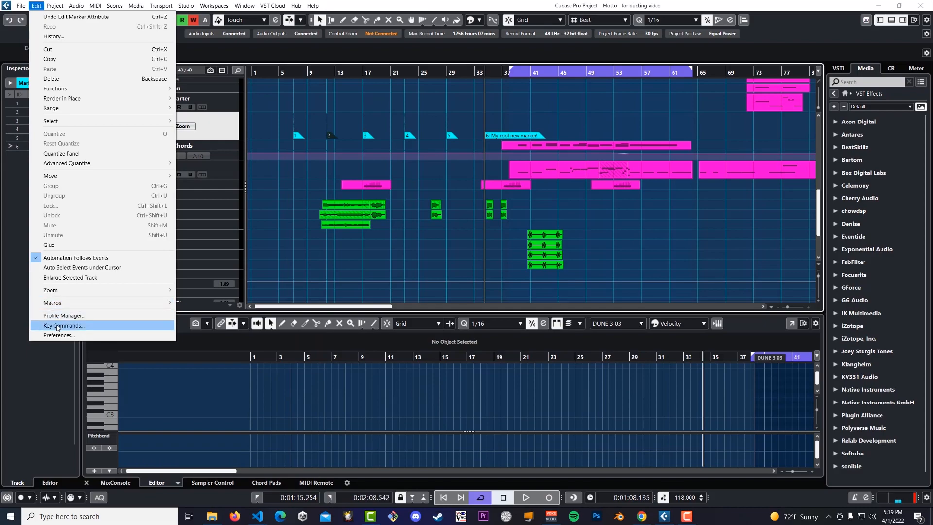
click(62, 326)
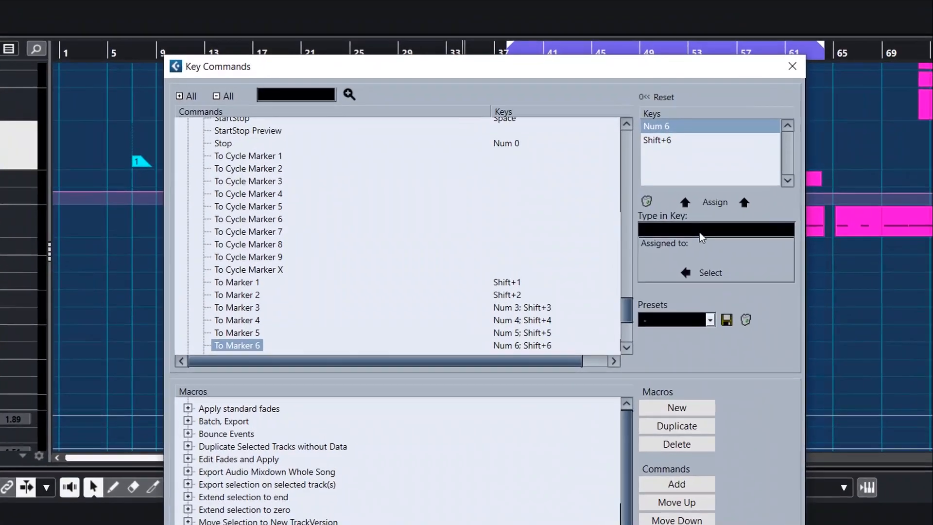
click(622, 177)
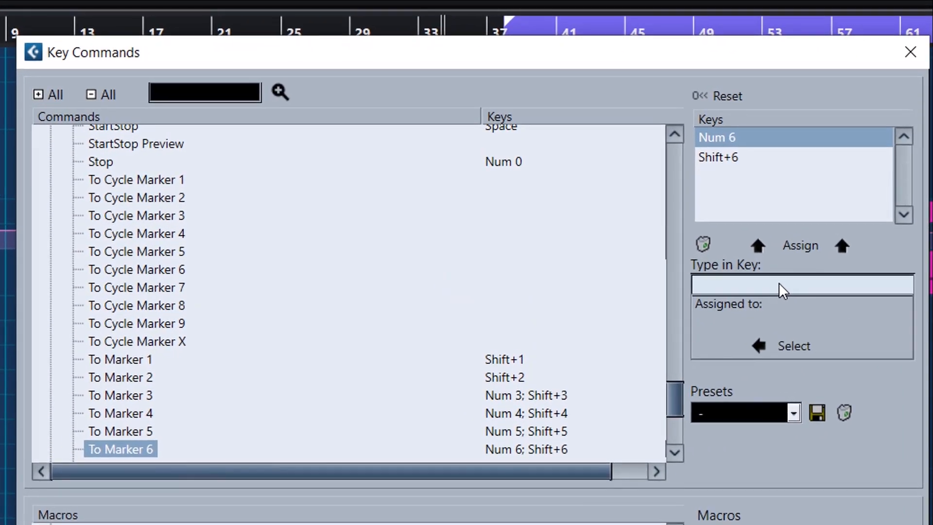
key(grave)
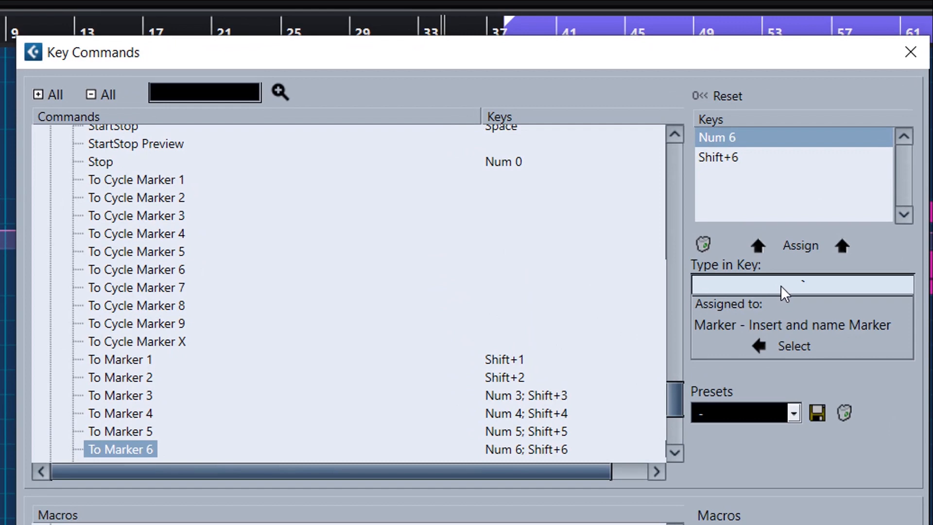
click(800, 345)
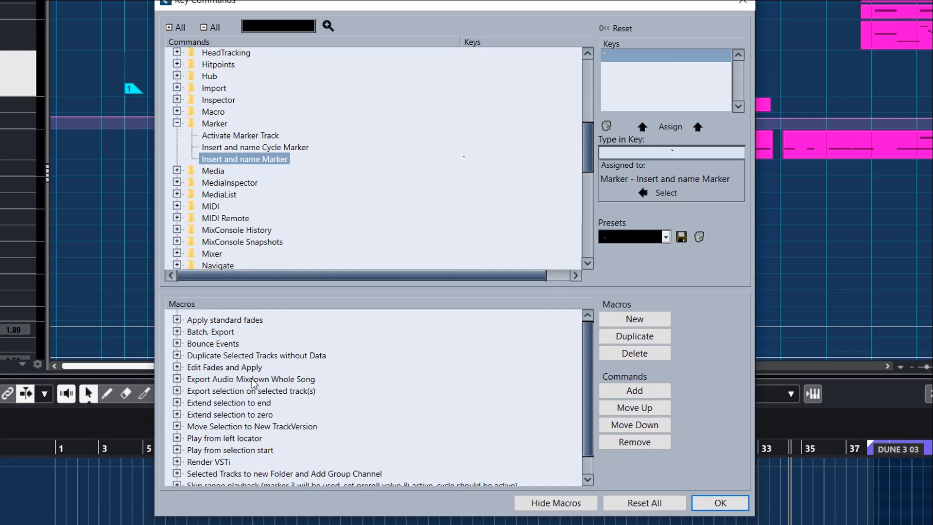
Look through the macros and examine the commands contained in Duplicate Selected Tracks without Data
scroll(253, 384, down, 1)
scroll(252, 384, up, 1)
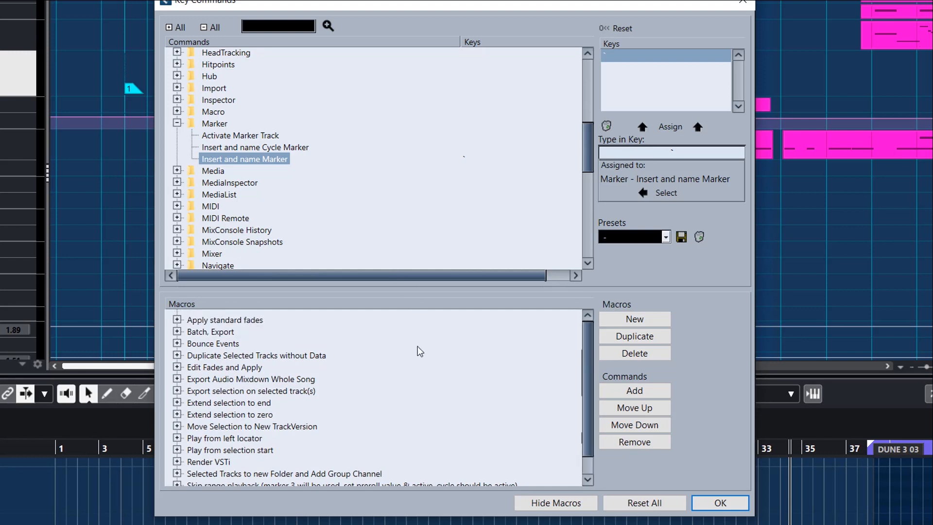
click(236, 358)
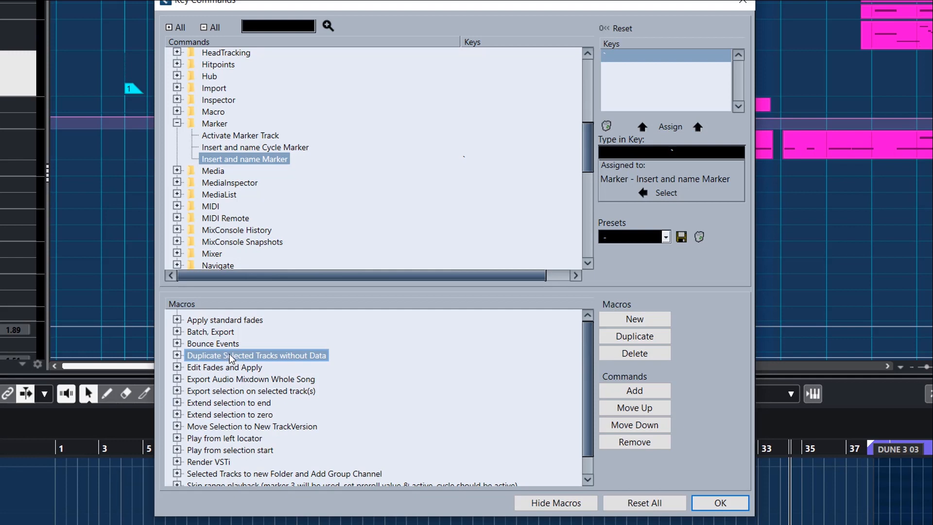
click(177, 355)
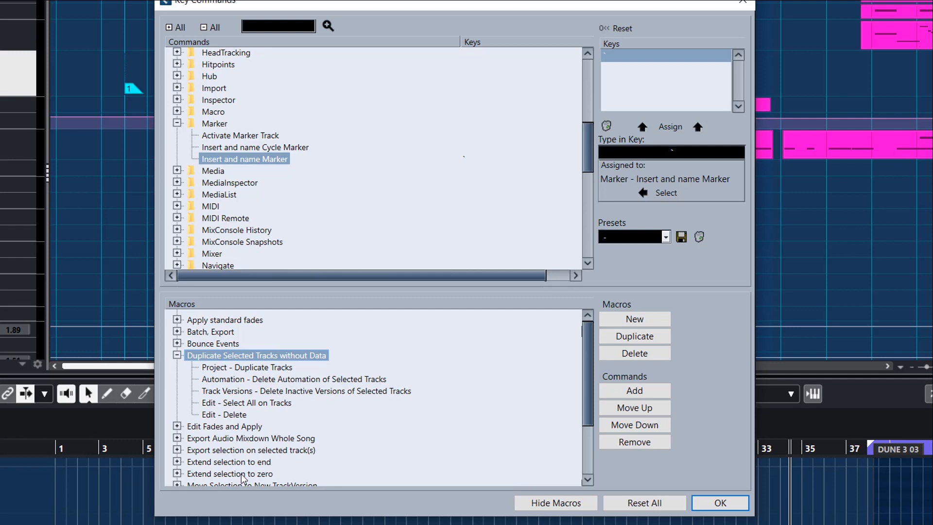
click(177, 355)
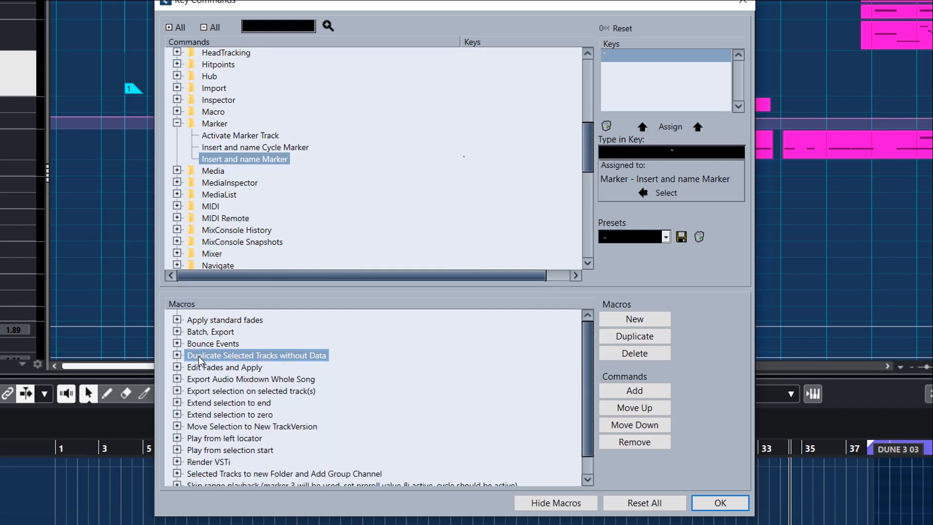
Reassign the backtick (`) key to the Duplicate Selected Tracks without Data macro and confirm the key commands
click(177, 122)
click(177, 111)
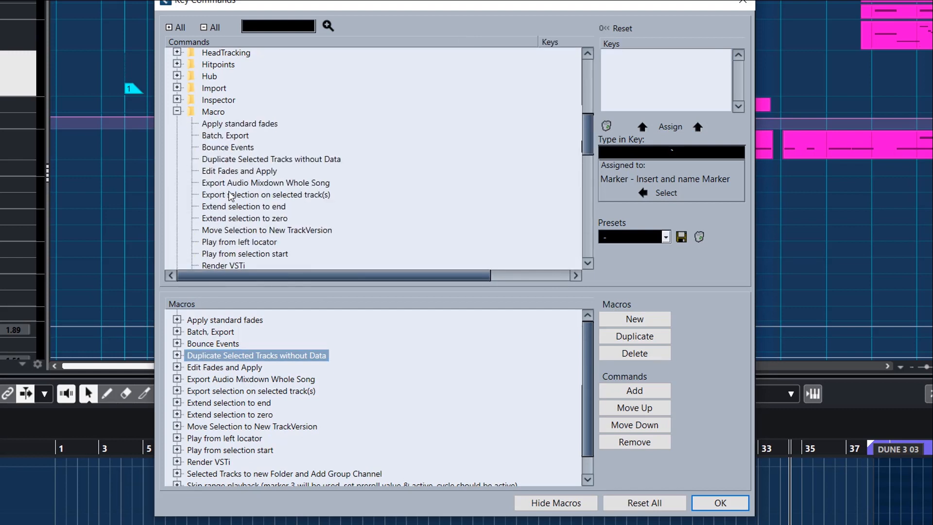
click(248, 163)
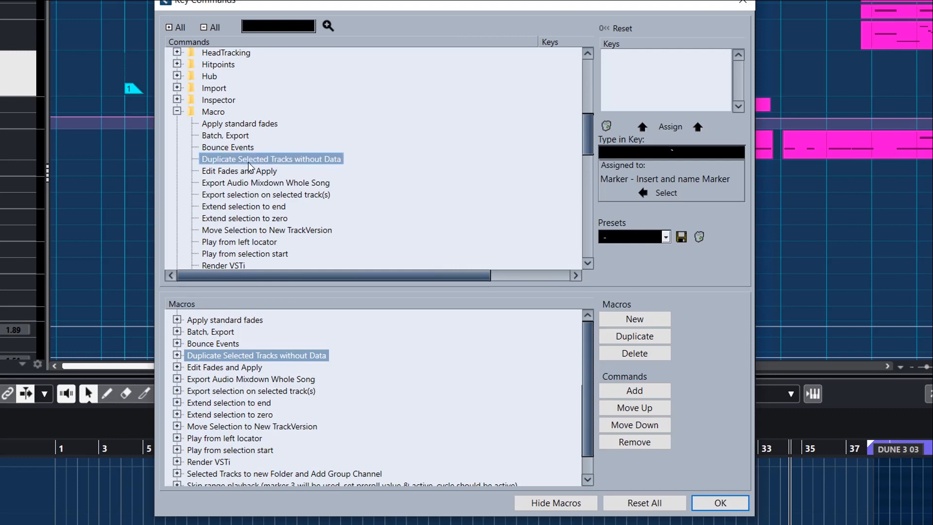
click(684, 153)
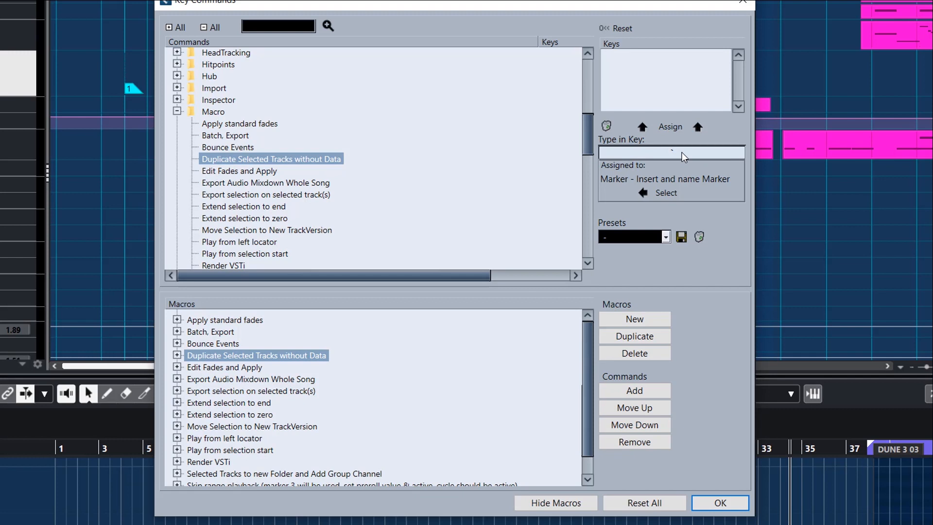
click(671, 127)
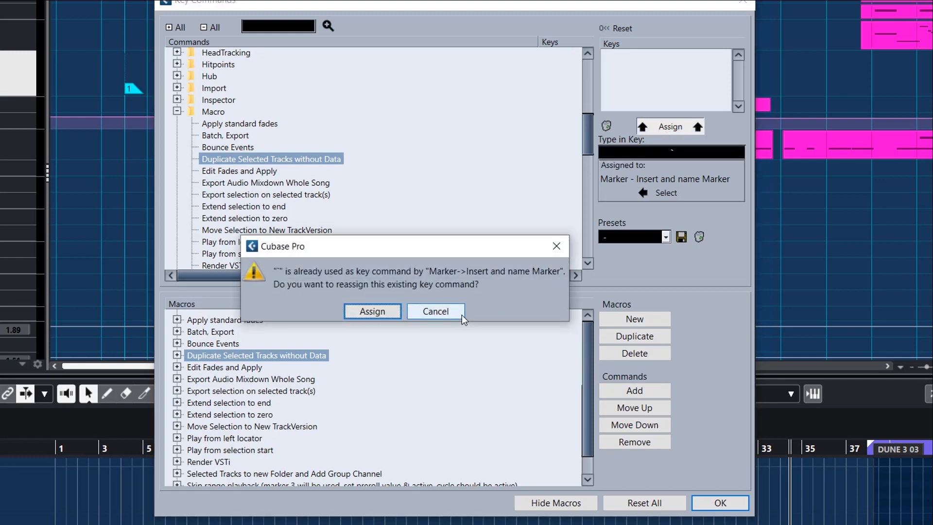
click(384, 314)
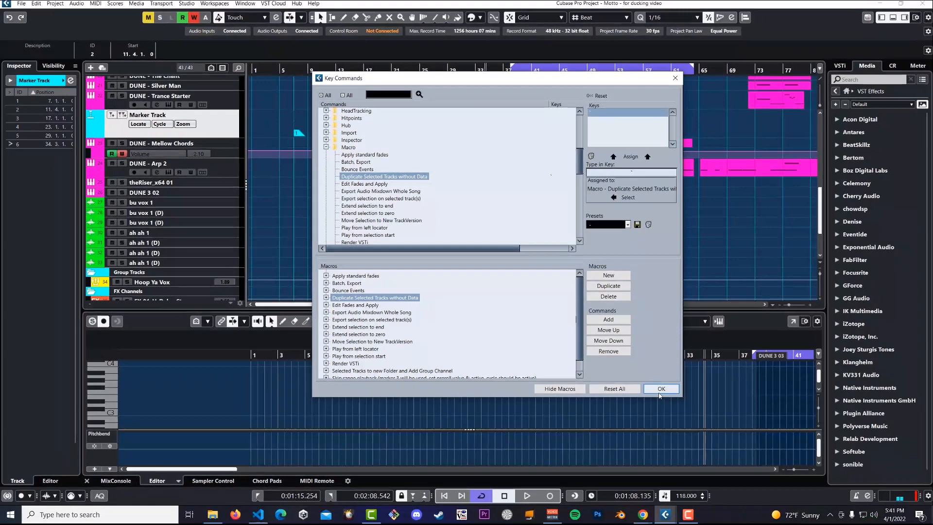
click(660, 390)
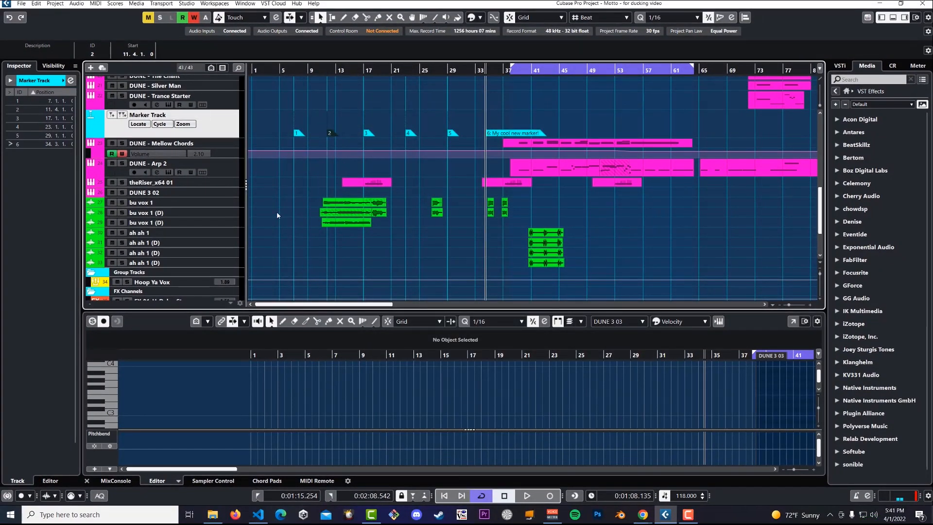
Check the LEAD VOX track's channel settings and run the Duplicate Selected Tracks without Data macro on that track
scroll(165, 251, up, 10)
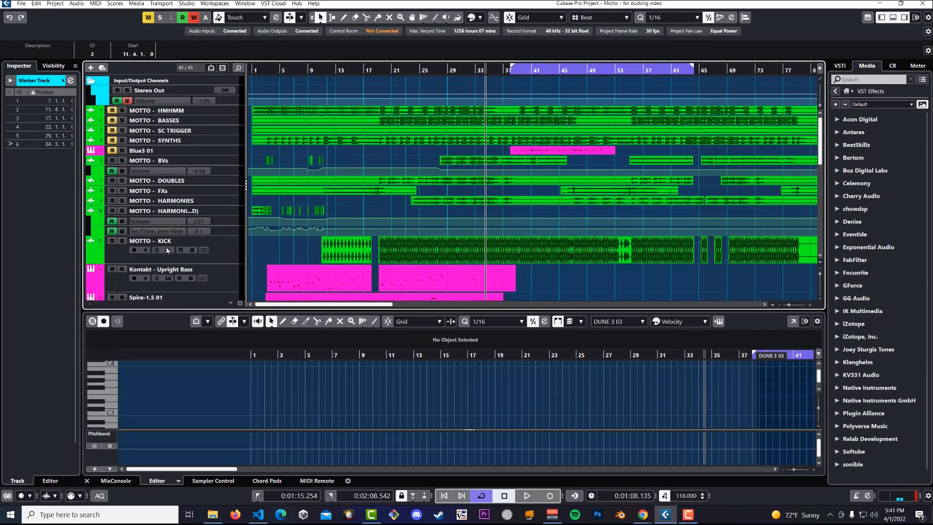
scroll(180, 191, down, 8)
click(181, 190)
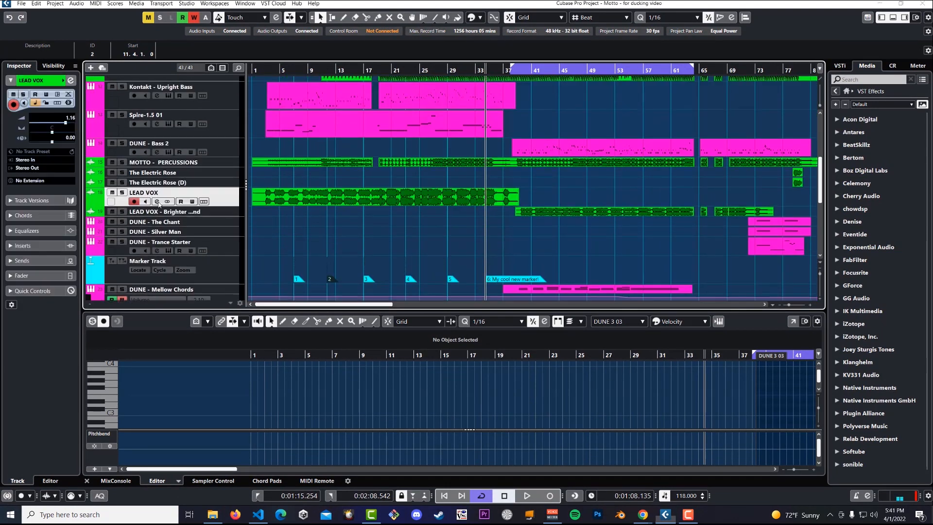
key(e)
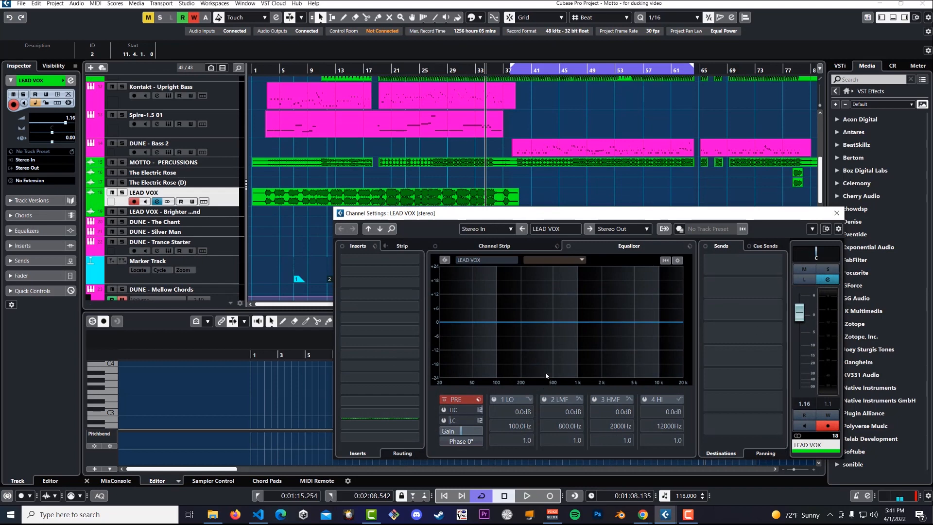
click(835, 212)
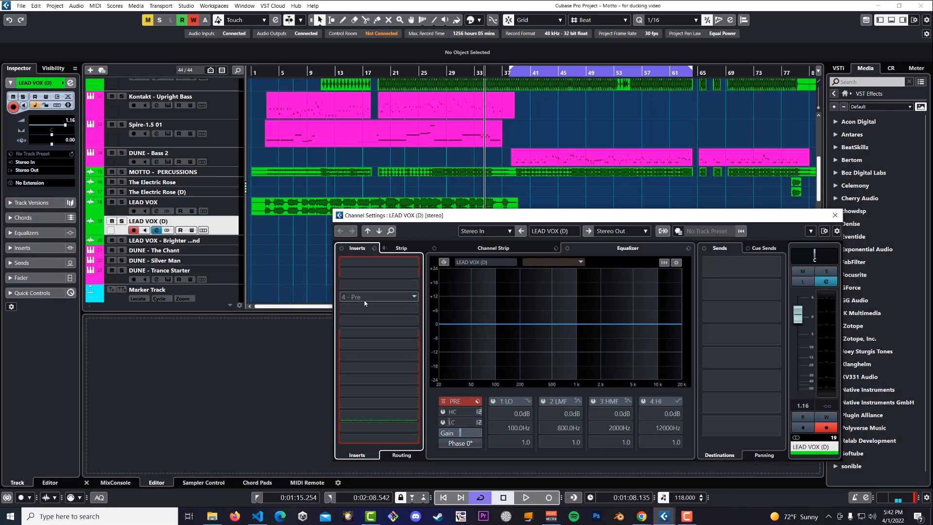
Load Antares Auto-Tune Access into insert slot 4 of the LEAD VOX (D) channel and close the plug-in window
click(365, 301)
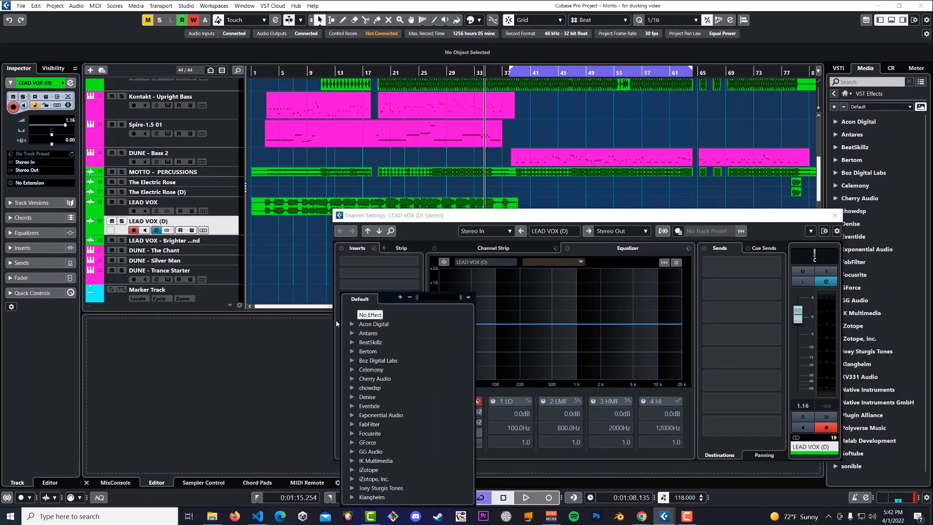
click(364, 334)
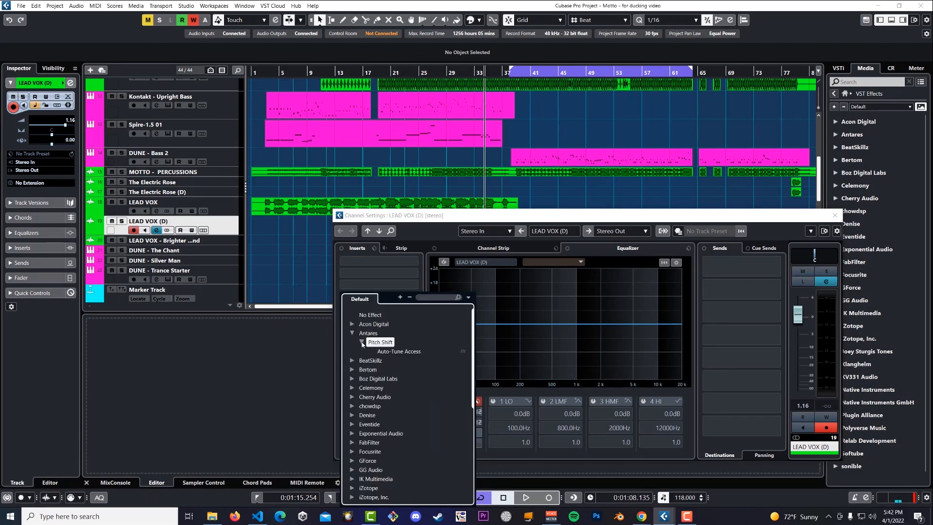
click(366, 342)
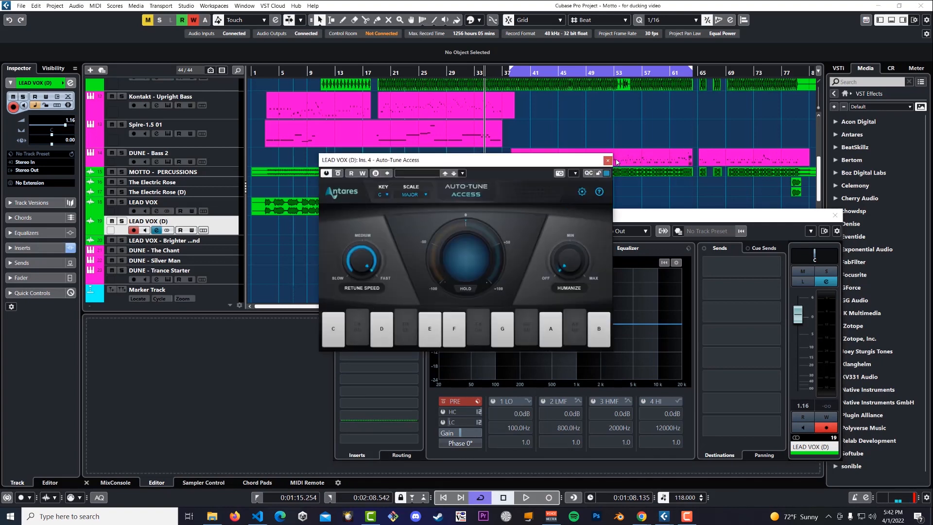
click(608, 160)
Shape LEAD VOX (D)'s EQ with about 14 dB at 209 Hz, -8.3 dB at 2450 Hz and 8.1 dB at 11605 Hz
drag(566, 323, 521, 292)
click(608, 343)
drag(652, 306, 662, 305)
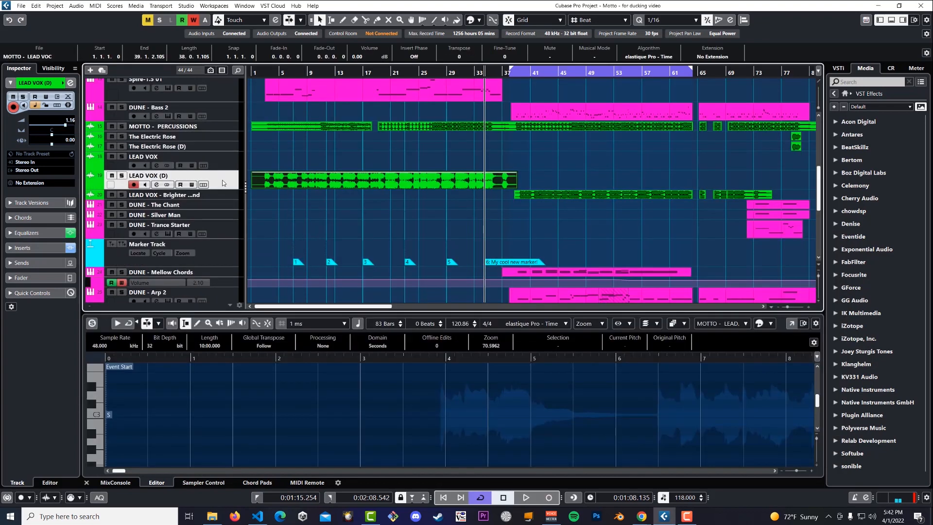
Duplicate LEAD VOX (D) without its data and check the inserts and EQ in the copy's channel settings
key(ctrl+shift+d)
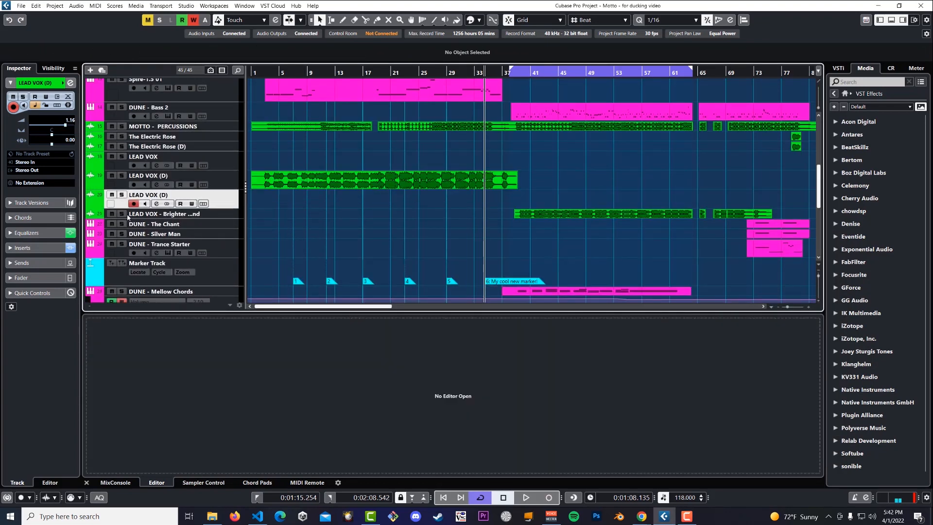
click(156, 204)
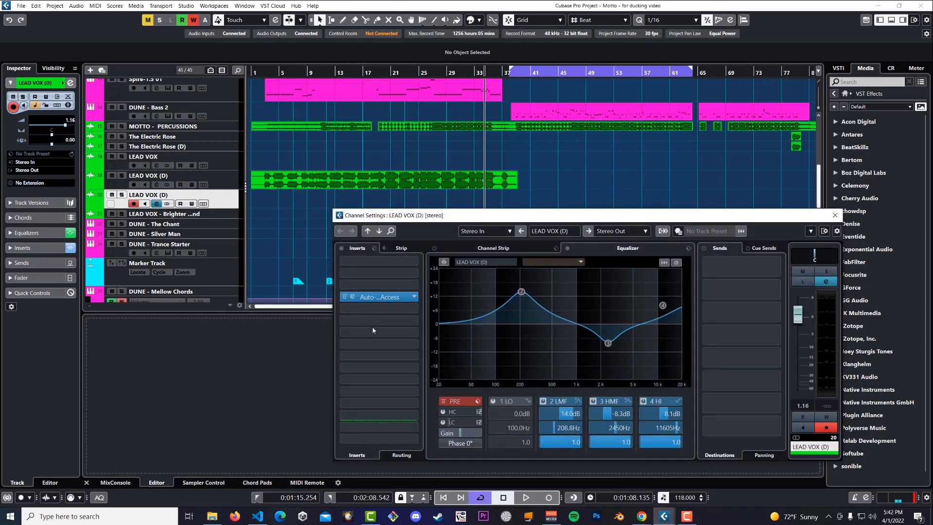
drag(491, 297, 582, 345)
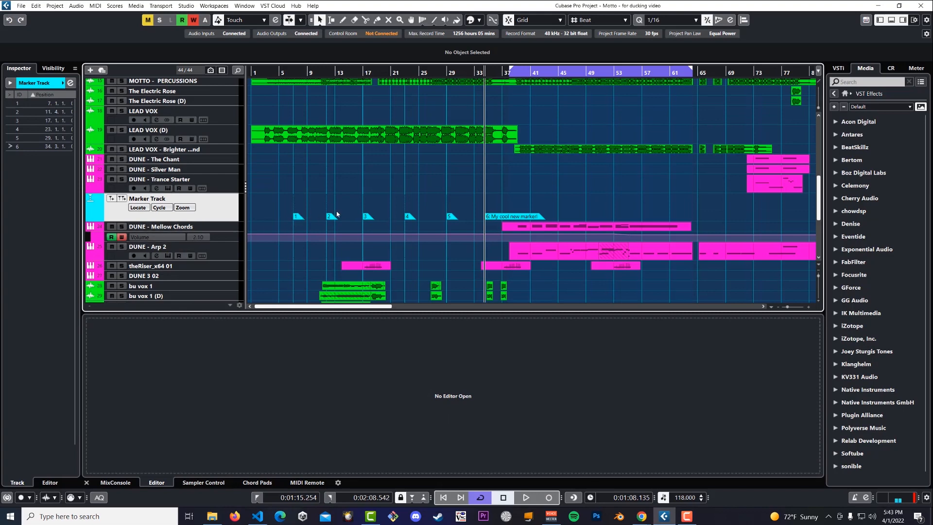
Use the Marker Track's Locate function to jump to Marker 5 and to Marker 2
click(140, 208)
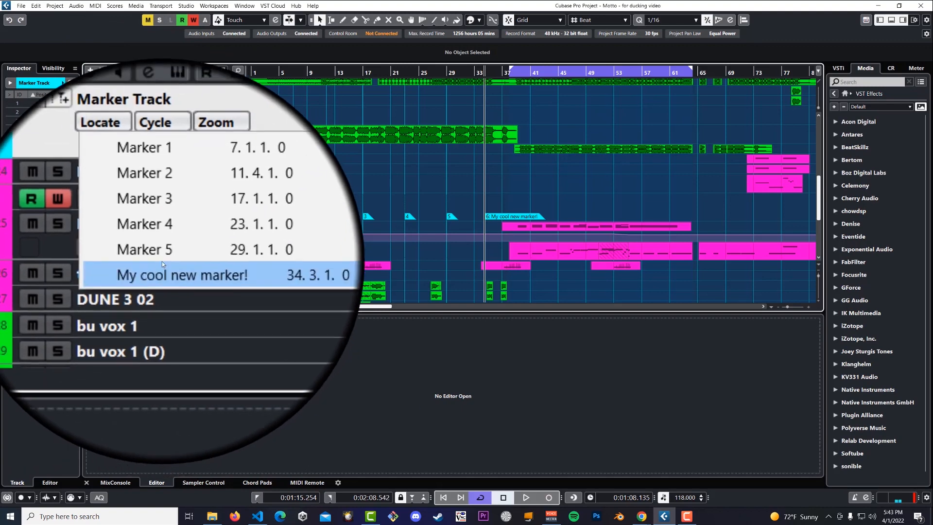
click(161, 254)
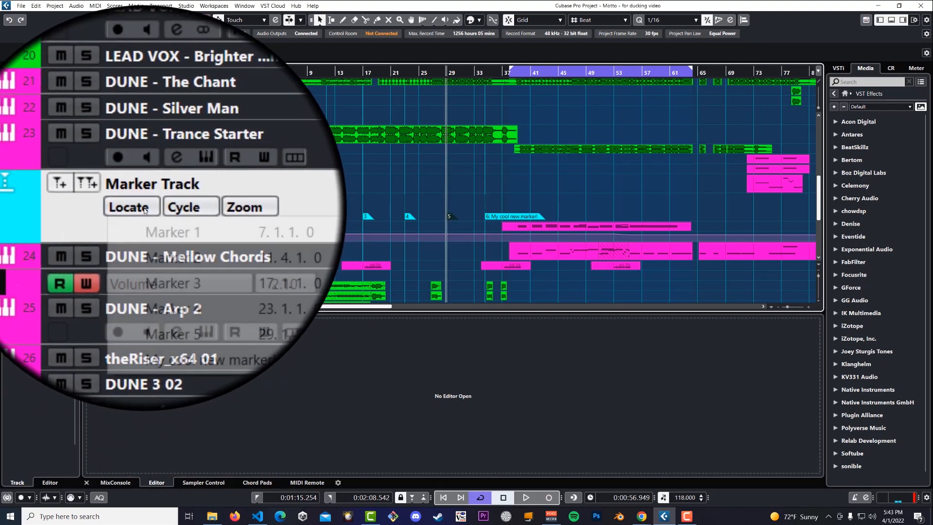
click(144, 209)
click(165, 229)
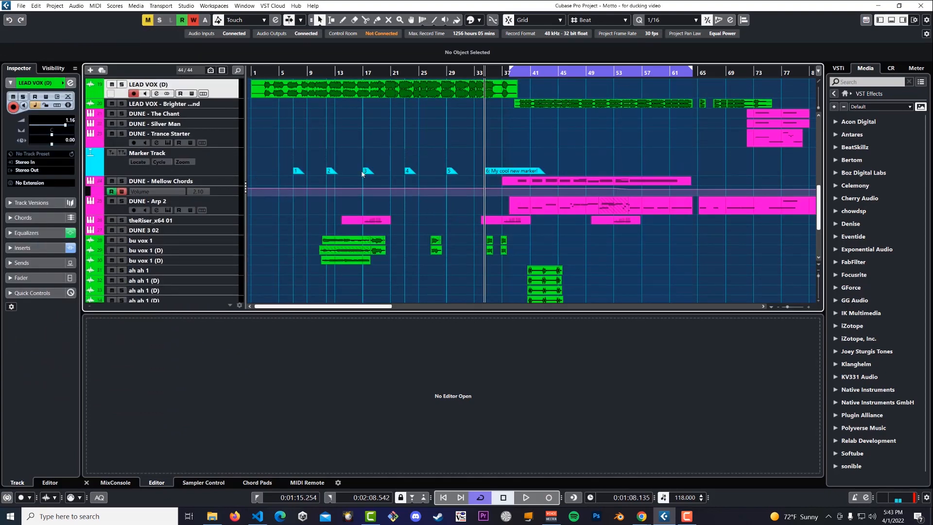
Add a cycle marker from 45.2.1 to 64.1.4.23 on the Marker Track and shrink the locator range to about bars 7 to 15
scroll(362, 174, up, 2)
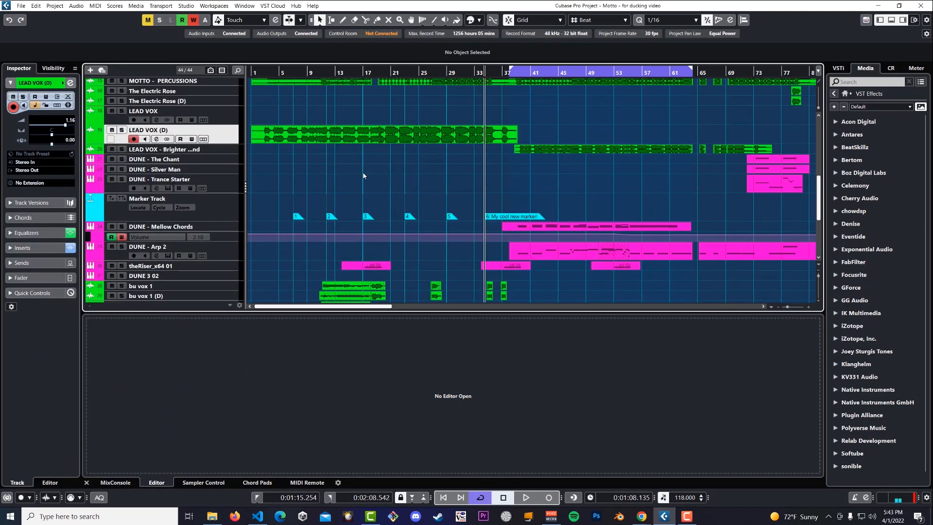
click(211, 218)
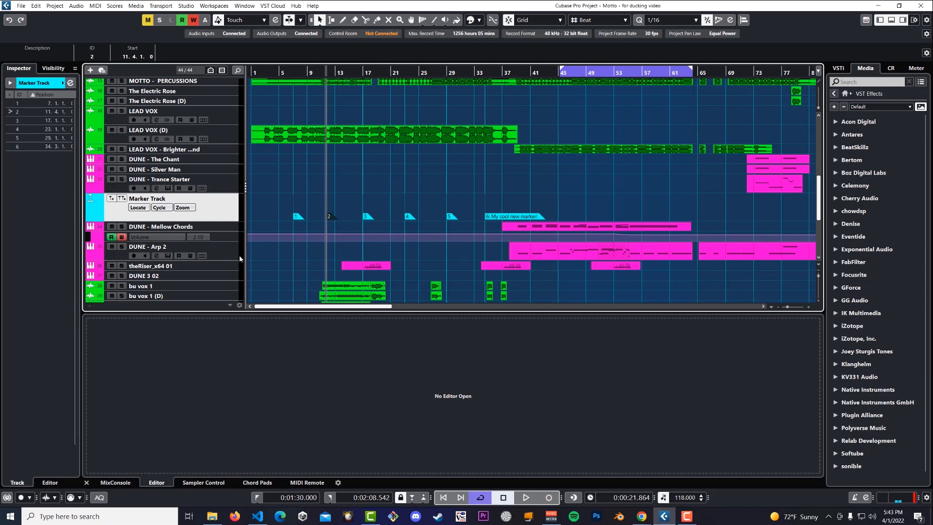
click(125, 200)
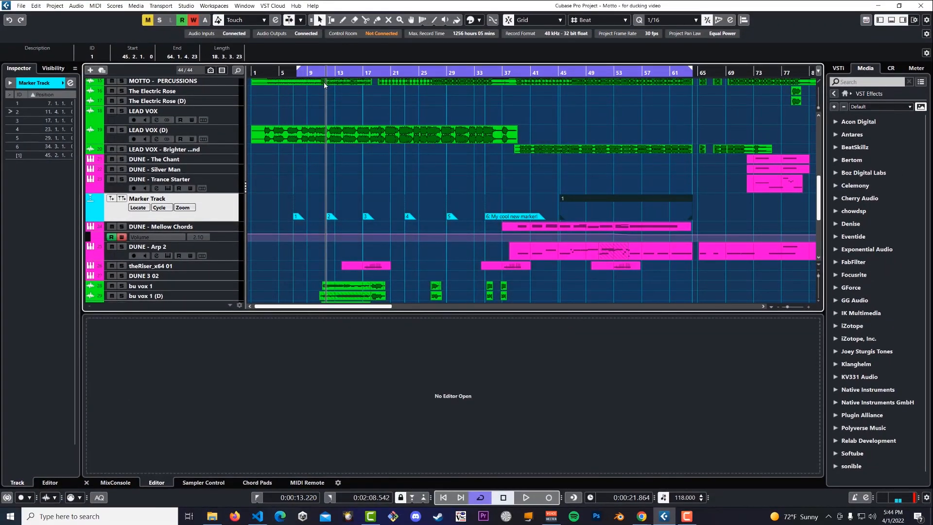
drag(297, 69, 347, 69)
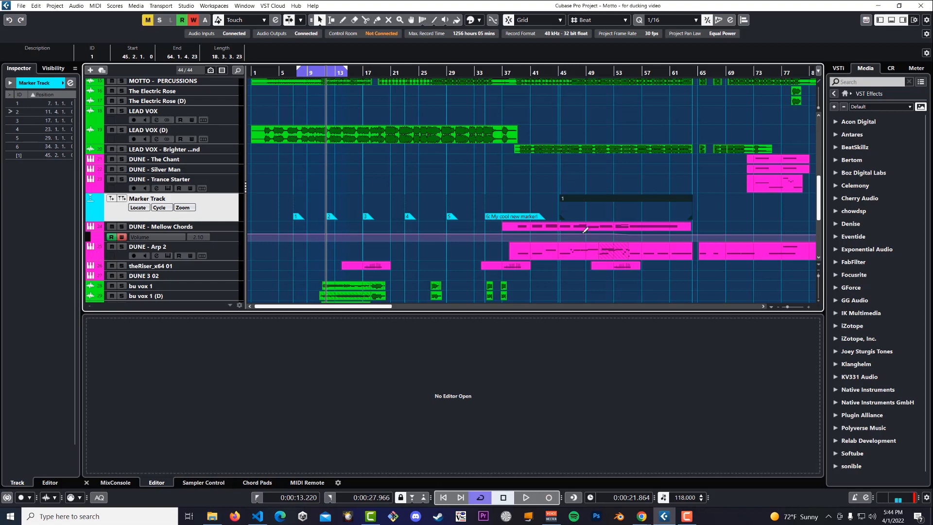
Resize the first cycle marker to span 48.4.1 to 61.3.1 and add a second cycle marker from 70.2.1 to 76.1.1
click(618, 198)
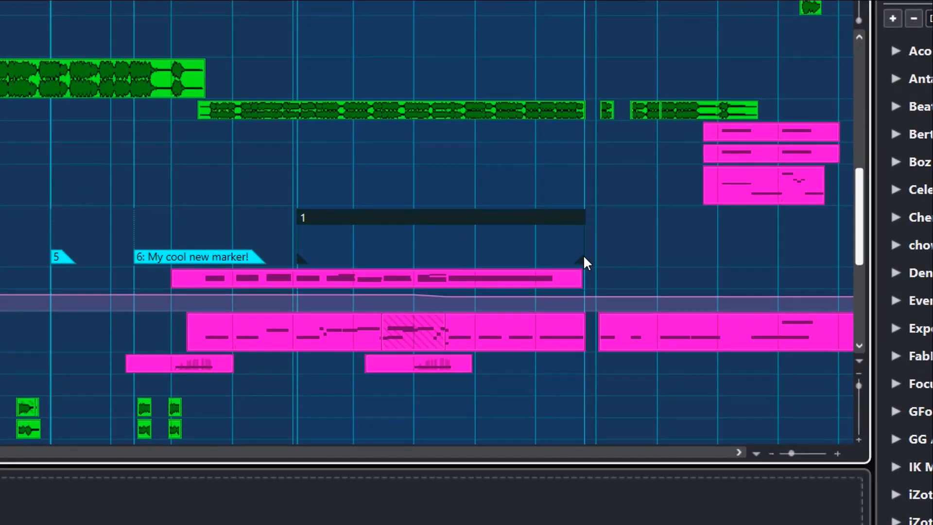
mouse_move(592, 251)
mouse_down()
mouse_move(440, 265)
mouse_move(604, 247)
mouse_move(635, 255)
mouse_move(449, 262)
mouse_move(544, 261)
mouse_up()
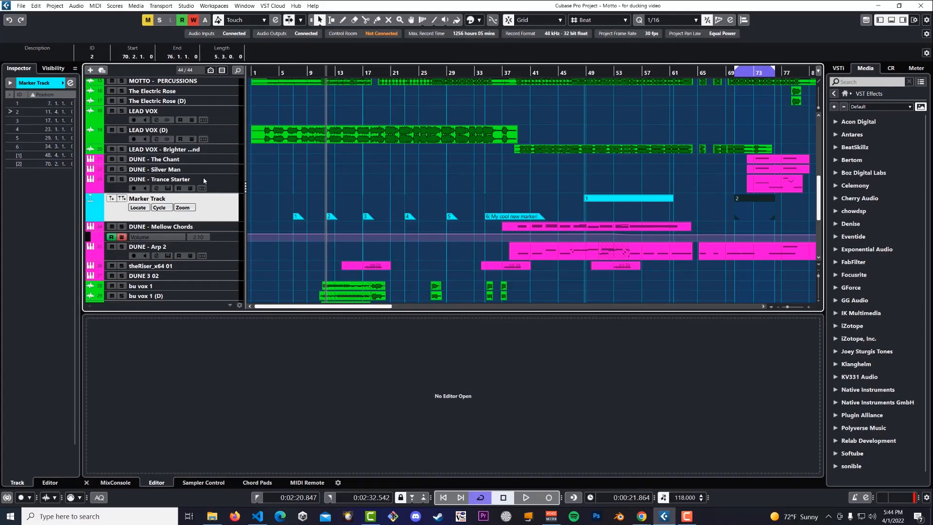
Set the locators to cycle marker 1, cycle marker 2 and cycle marker 1 again using the Marker Track's Cycle function
click(159, 207)
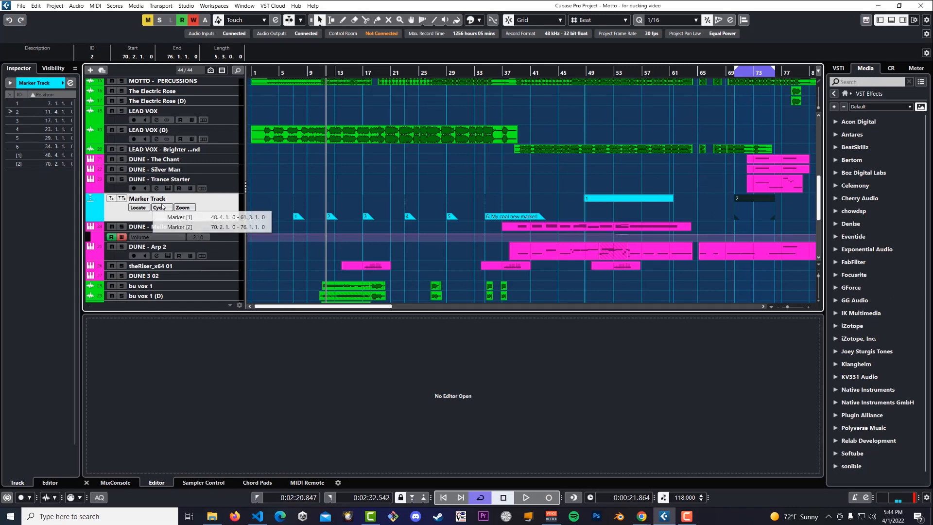
click(176, 217)
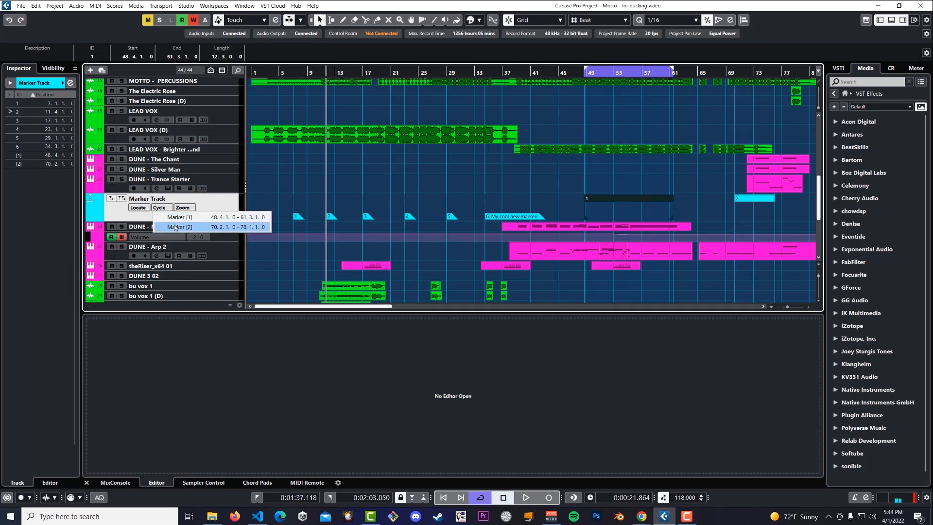
click(176, 227)
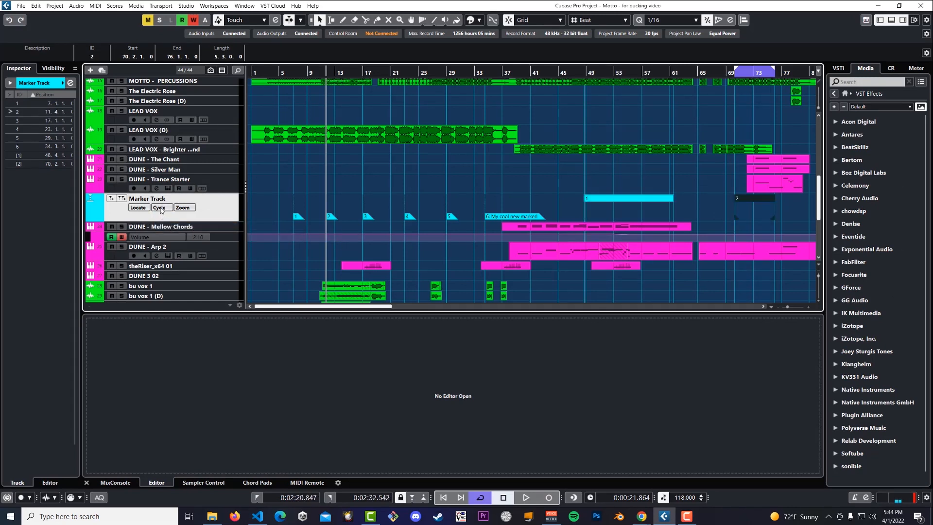
click(161, 207)
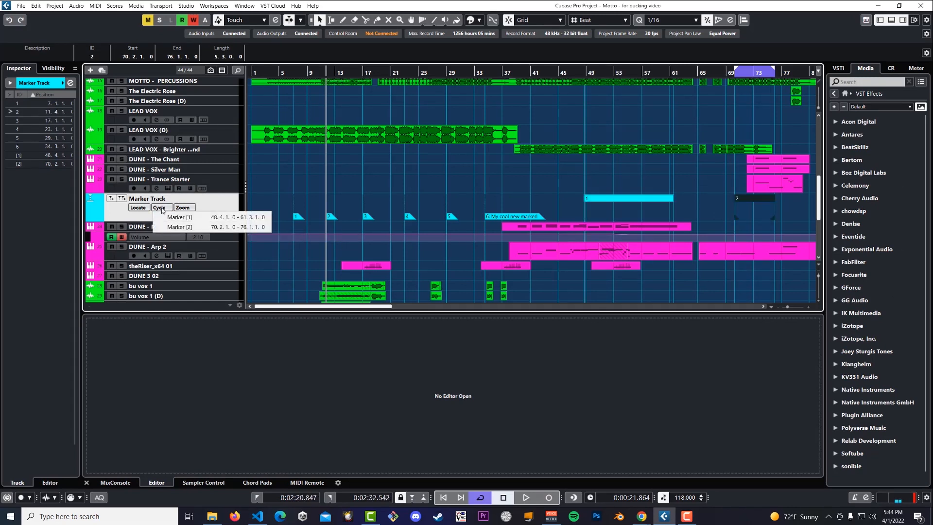
click(207, 217)
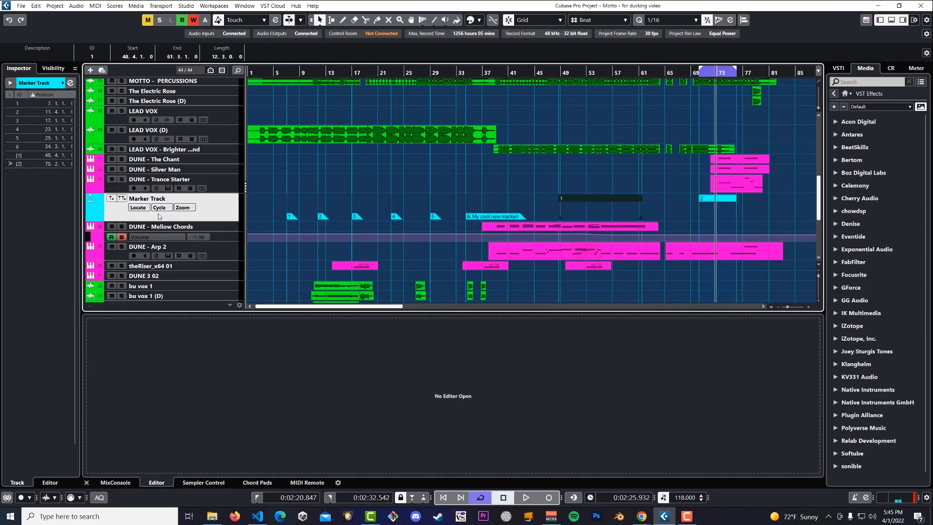
Zoom the project to cycle marker 2 and to cycle marker 1 using the Marker Track's Zoom function
click(191, 209)
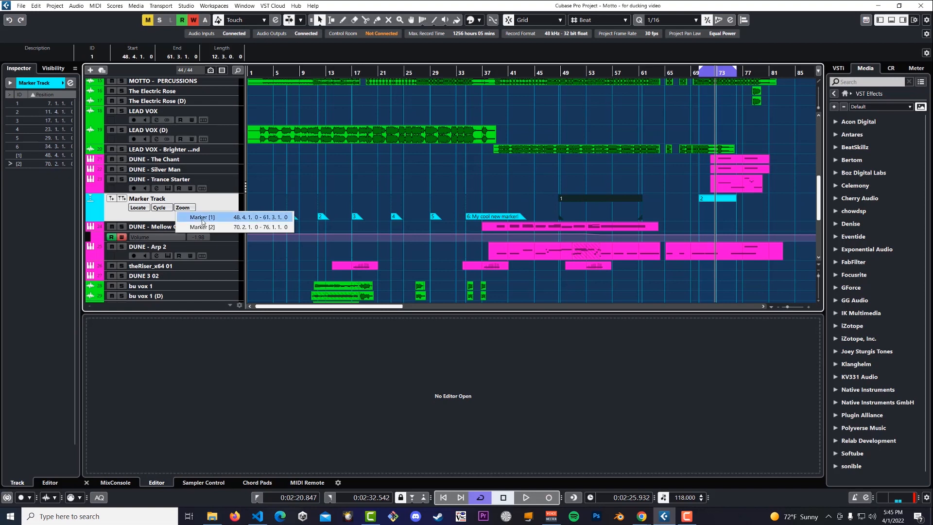
click(202, 227)
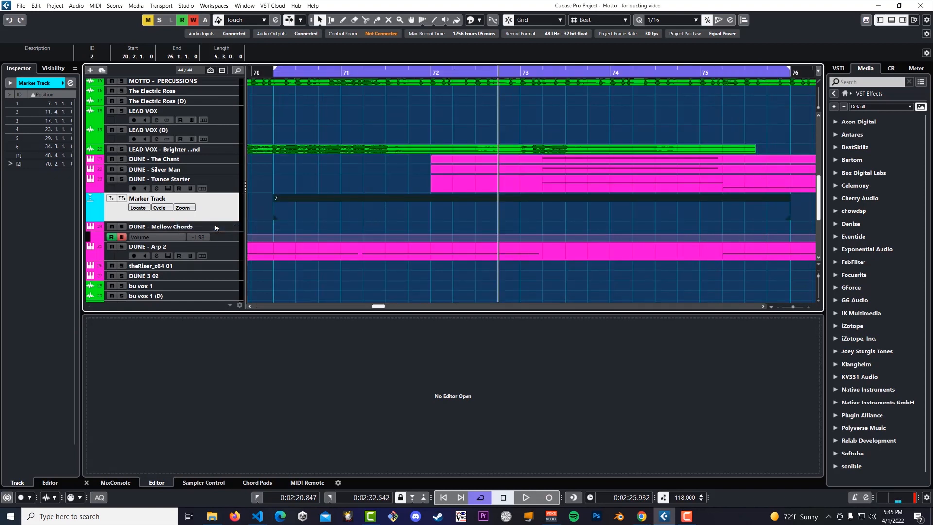
click(183, 207)
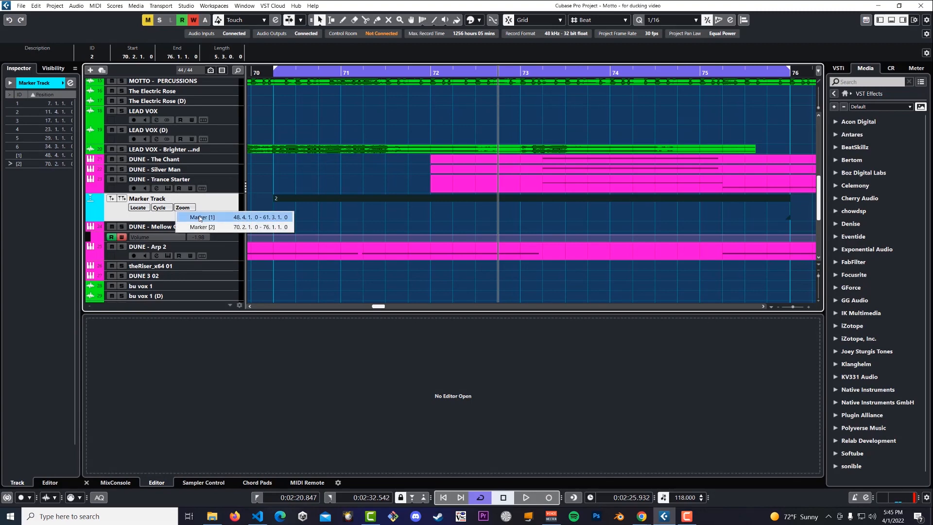
click(199, 217)
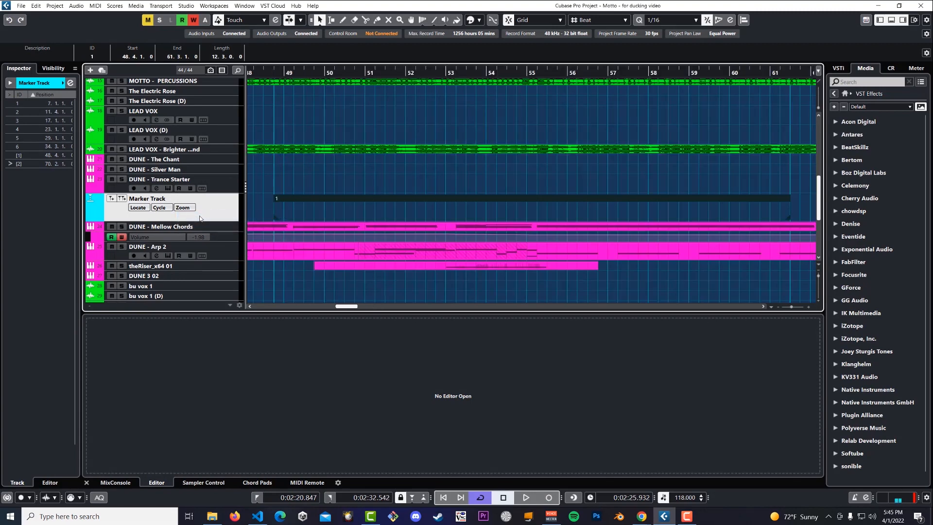
Show the full arrangement and review the position and cycle markers in the Markers window
key(shift+f)
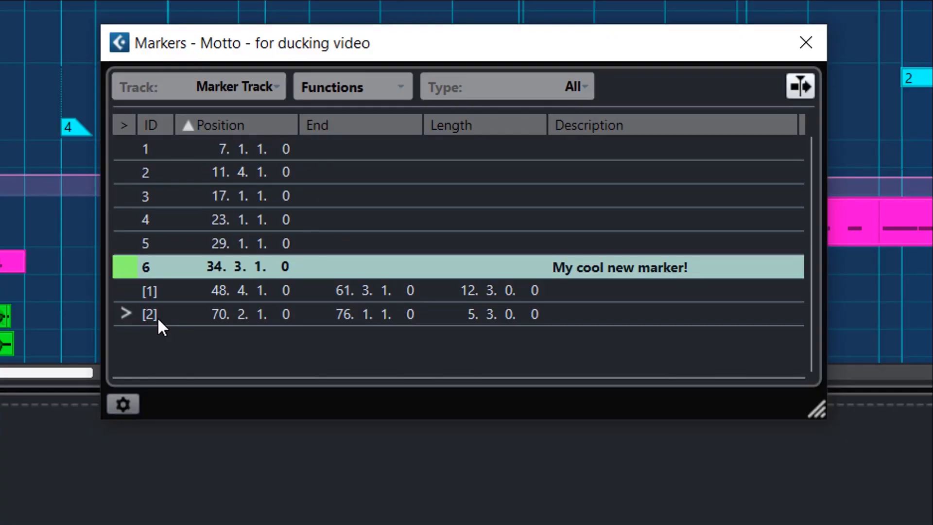
key(ctrl+m)
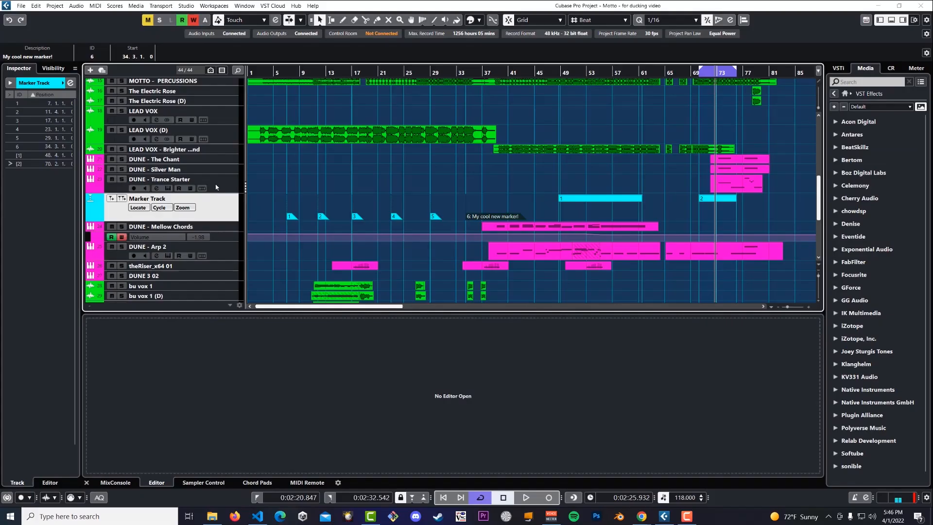
right_click(220, 206)
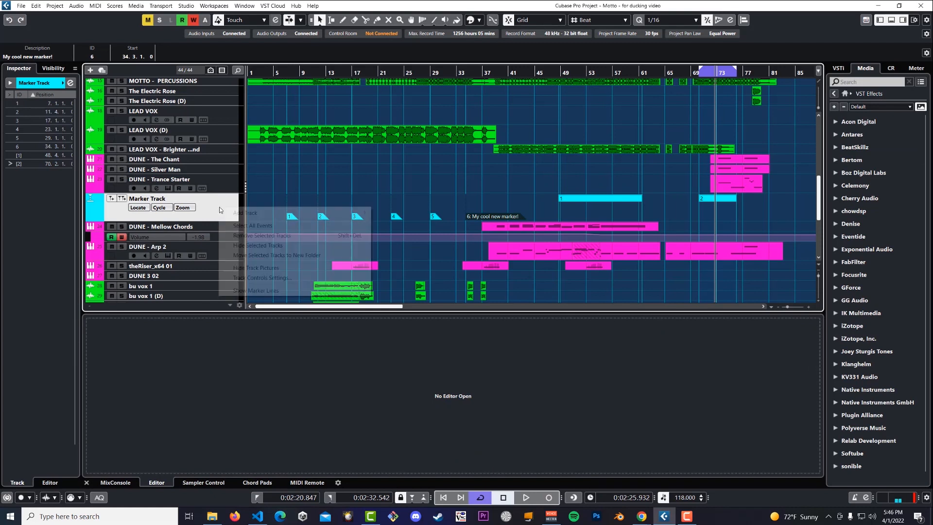
mouse_move(236, 217)
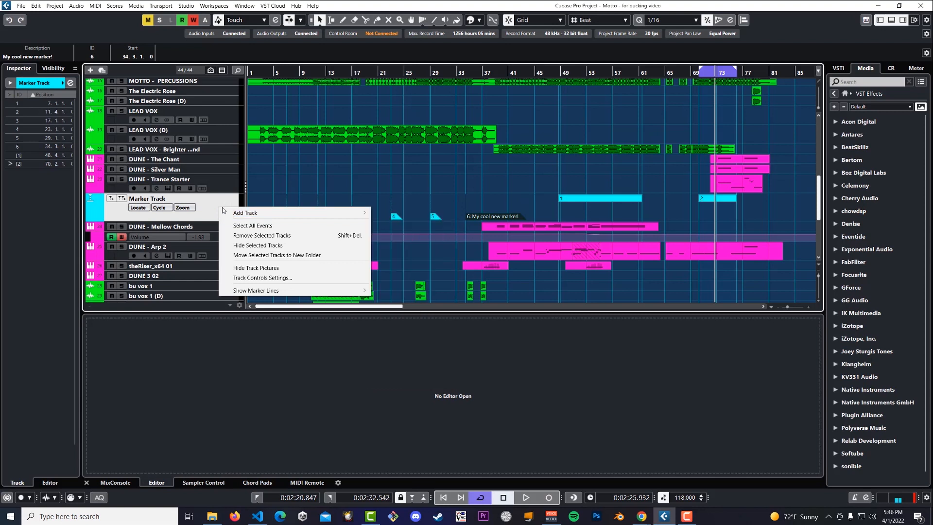
click(218, 202)
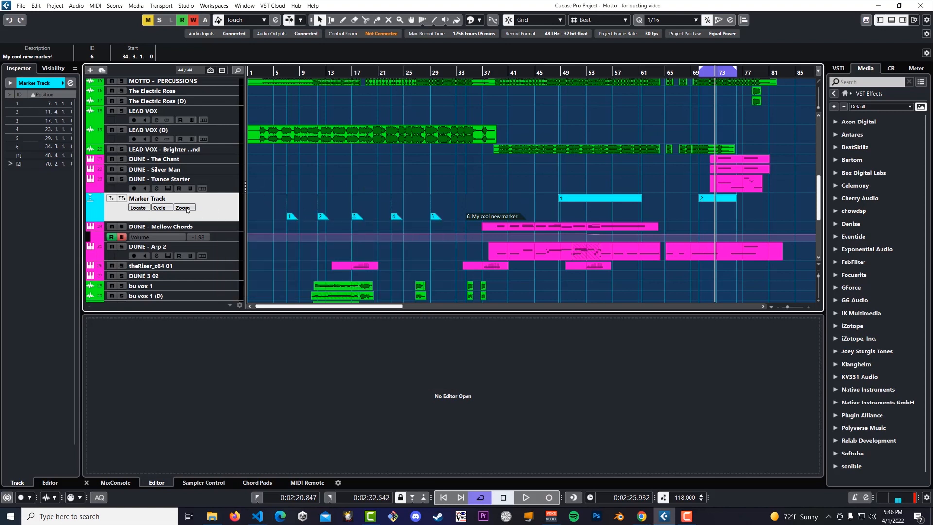
Add a second marker track named Production Markers below the existing Marker Track
right_click(214, 213)
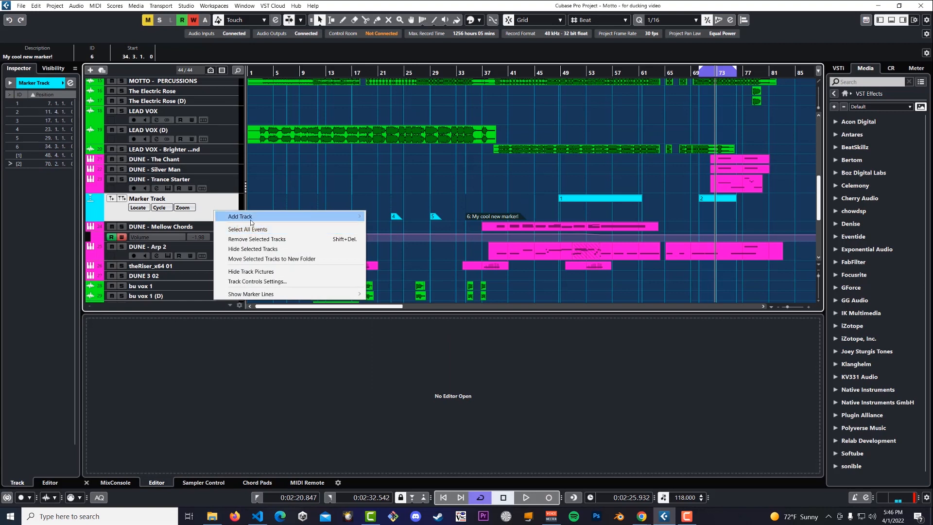
mouse_move(306, 219)
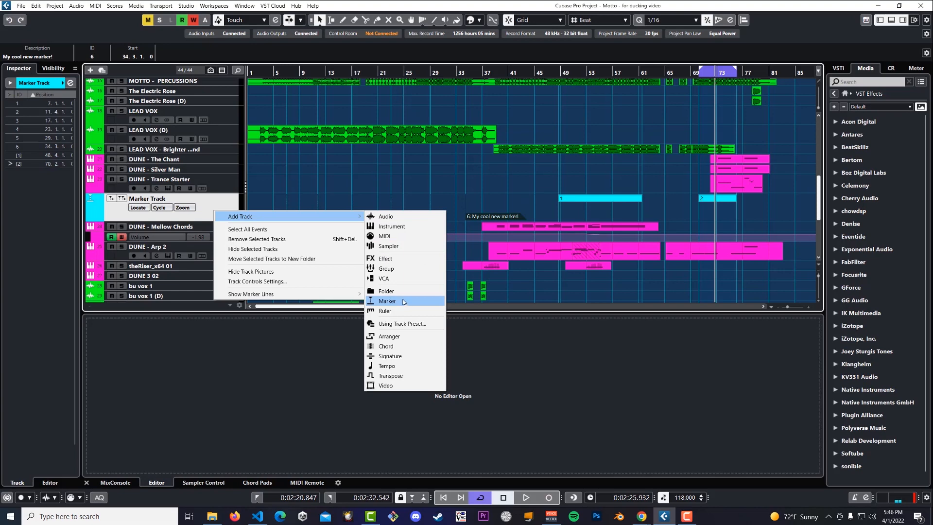
click(400, 300)
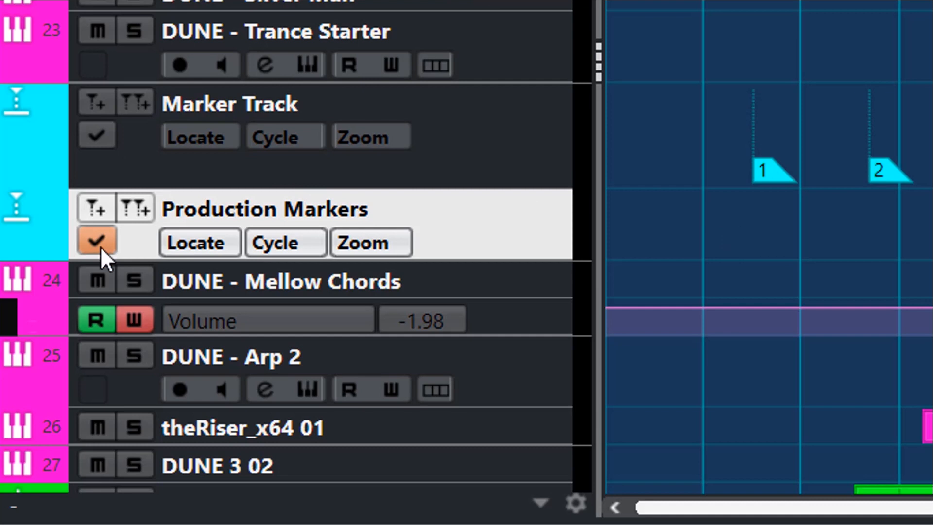
Activate Marker Track, switch back to Production Markers, and add position markers to it at about bars 6, 22, 41 and 65
click(98, 132)
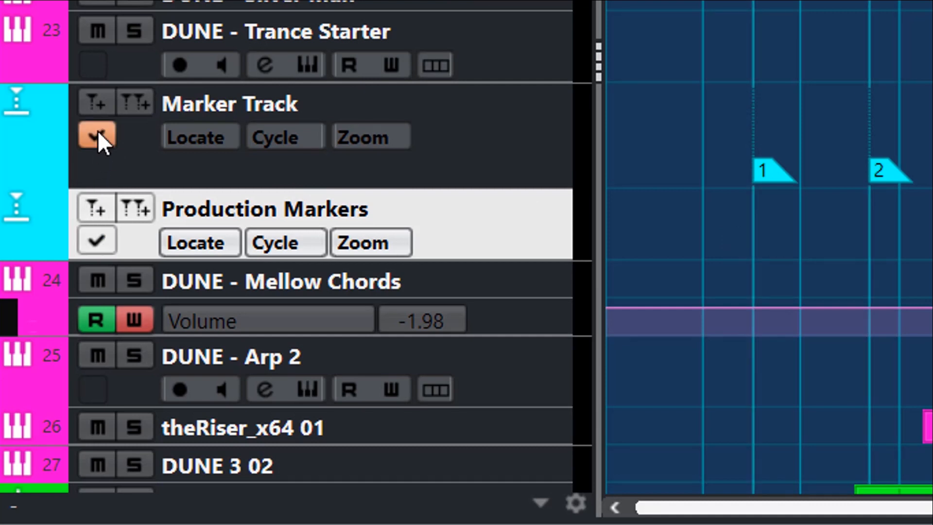
click(104, 247)
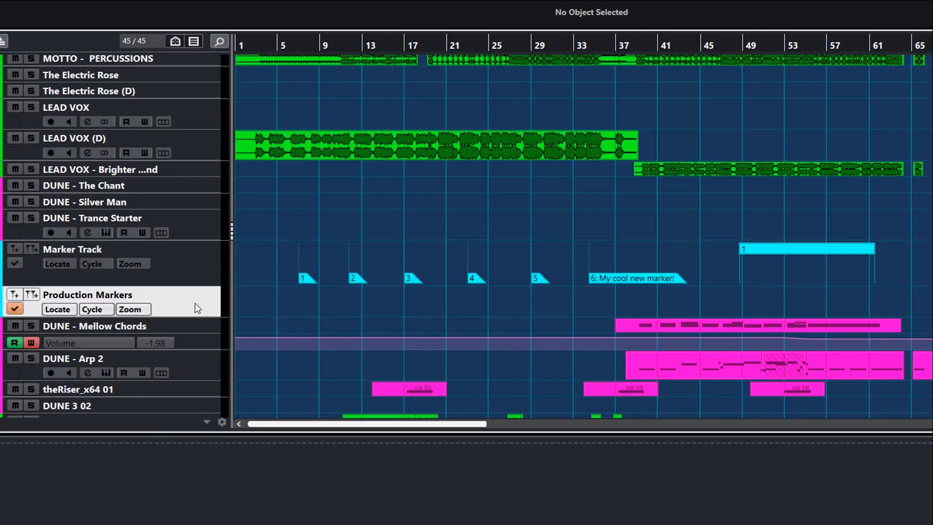
click(293, 44)
key(Insert)
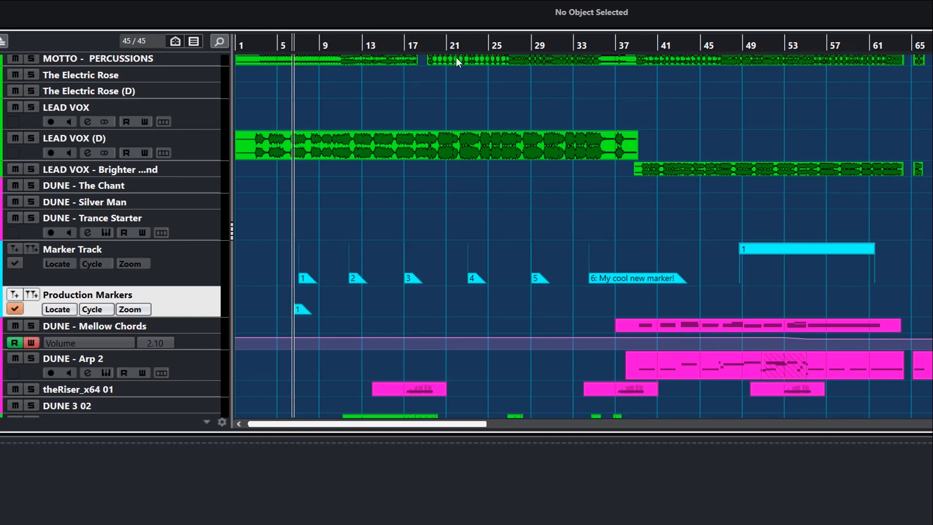
click(456, 46)
key(Insert)
click(657, 44)
key(Insert)
click(916, 44)
key(Insert)
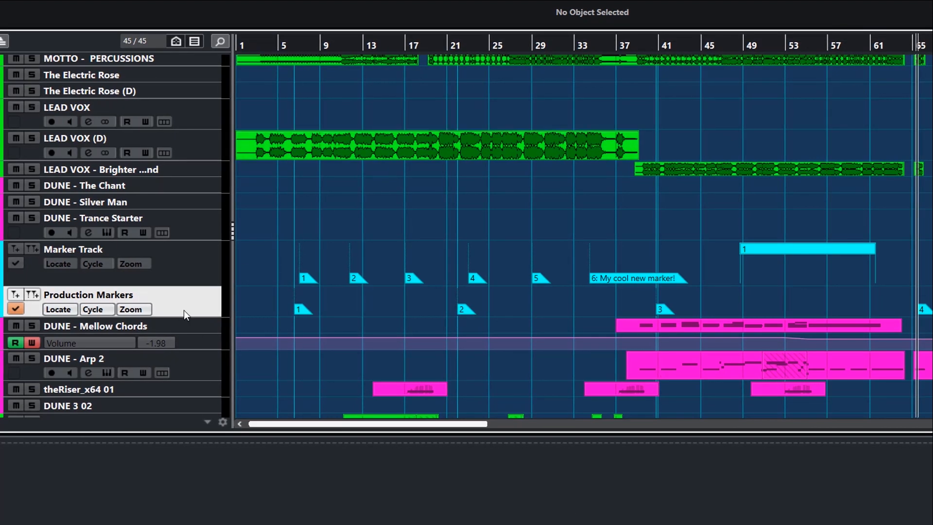
Return the playhead to the project start, step forward through Production Markers 1 to 4, and step back to marker 3
key(KP_Decimal)
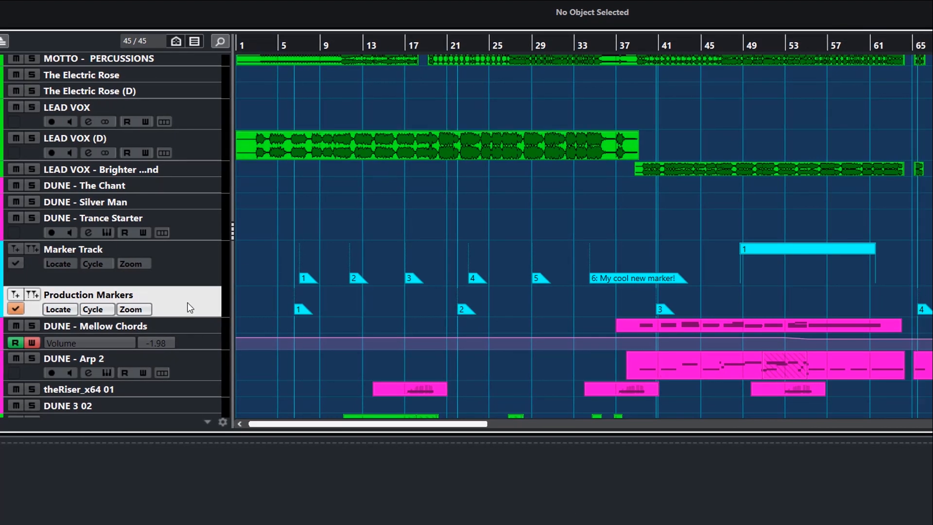
key(shift+n)
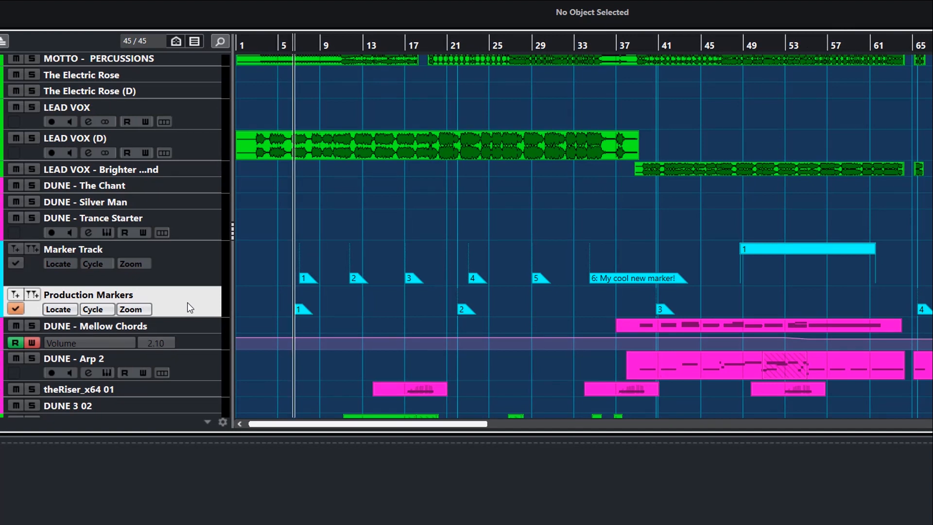
key(shift+n)
key(shift+n)
key(shift+n)
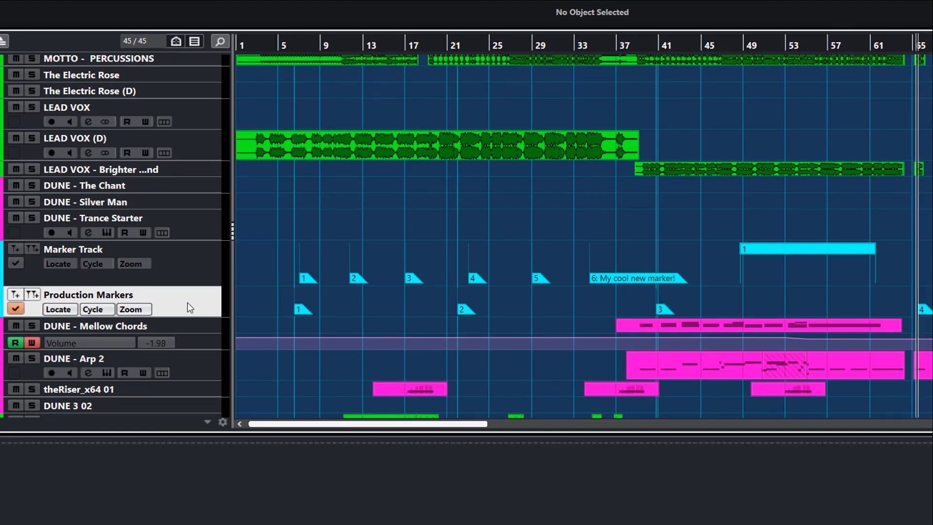
key(shift+b)
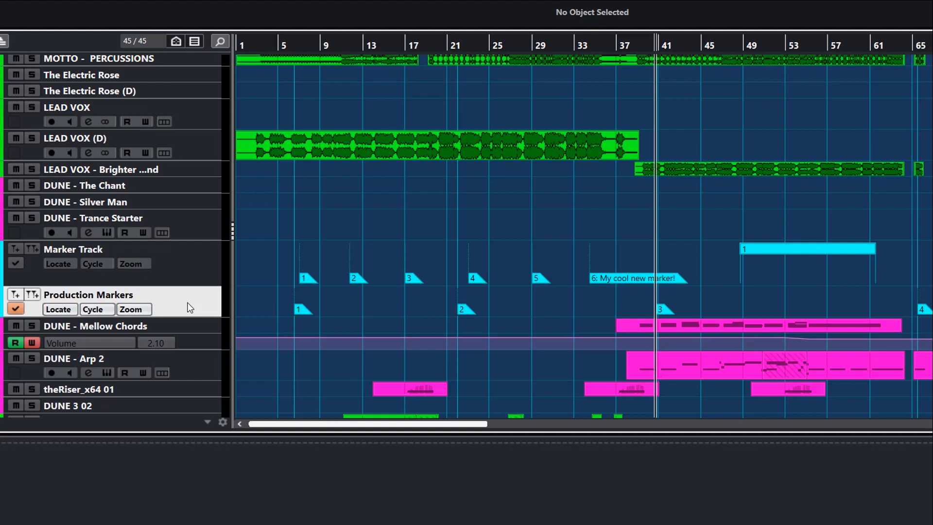
Make Marker Track the active marker track and locate its position markers 1 through 5 in sequence
click(160, 270)
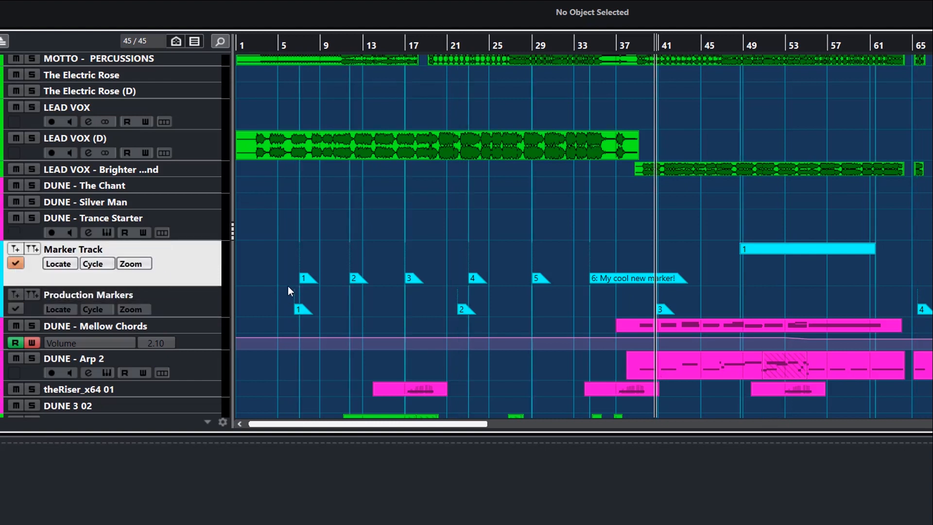
key(KP_1)
key(KP_2)
key(KP_3)
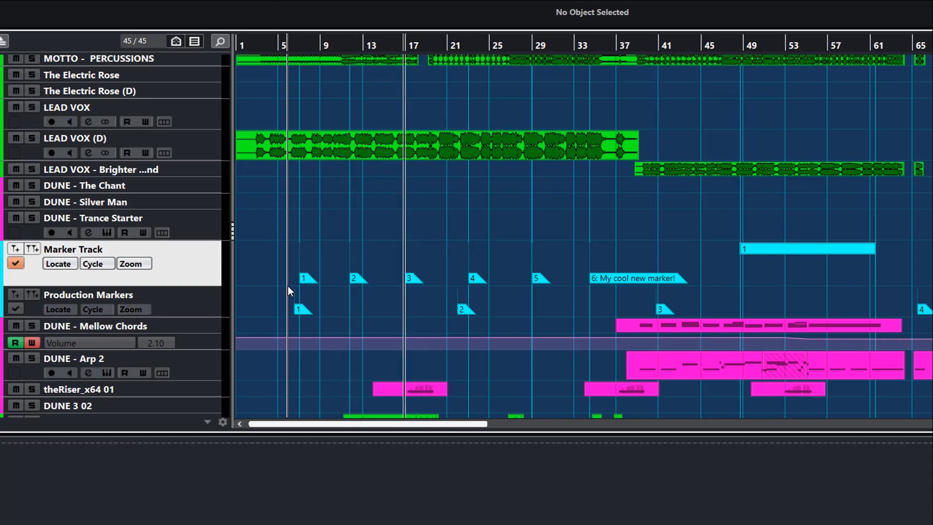
key(KP_4)
key(KP_5)
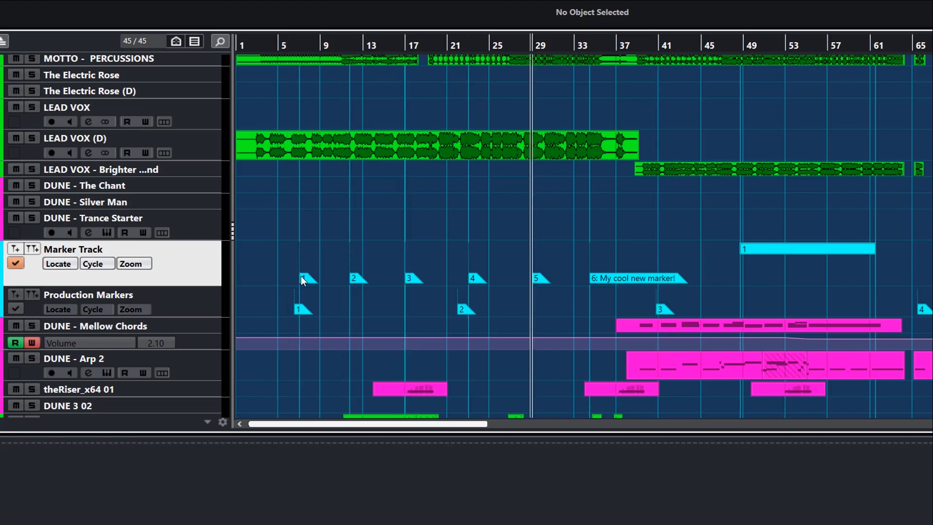
Select the Production Markers, DUNE - Trance Starter and LEAD VOX tracks one after another
click(199, 311)
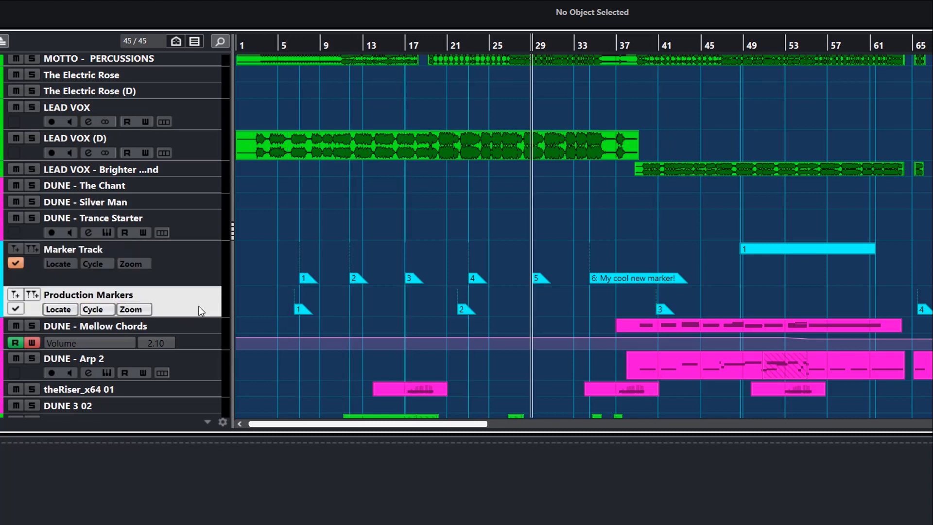
click(211, 230)
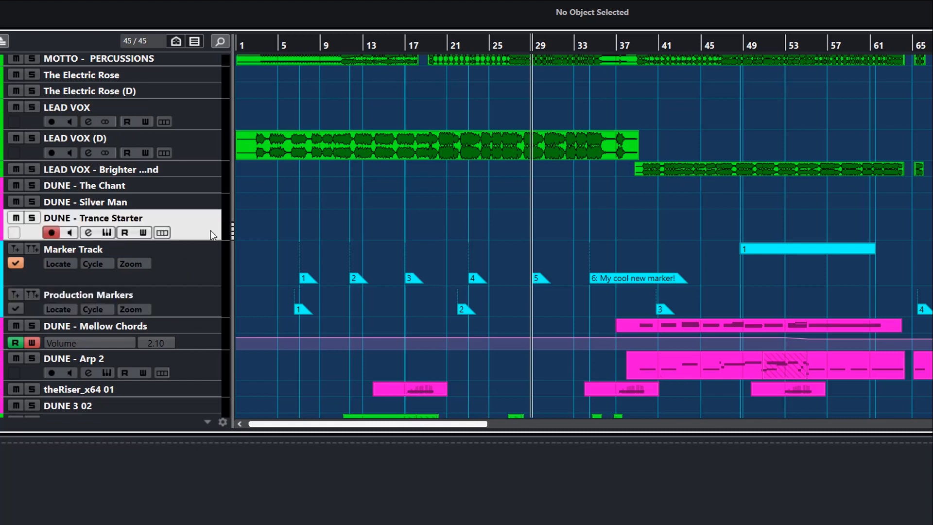
click(204, 115)
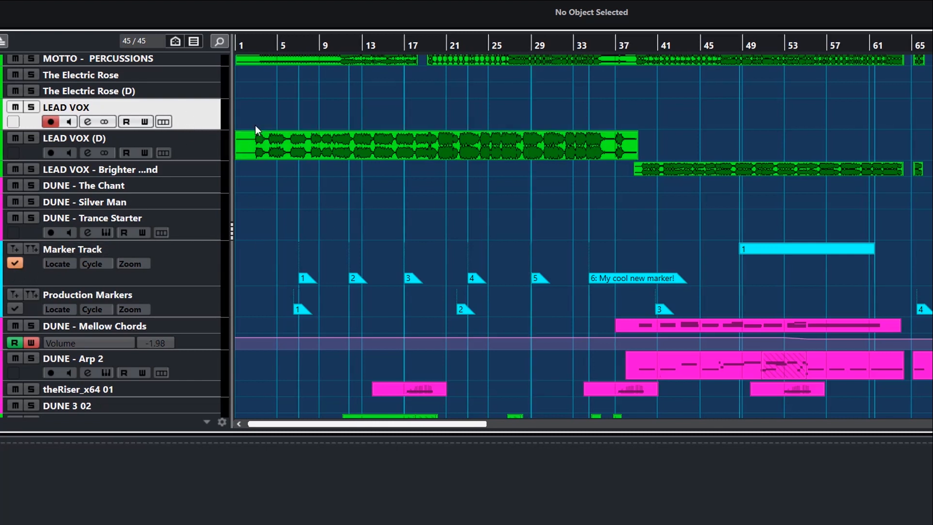
key(space)
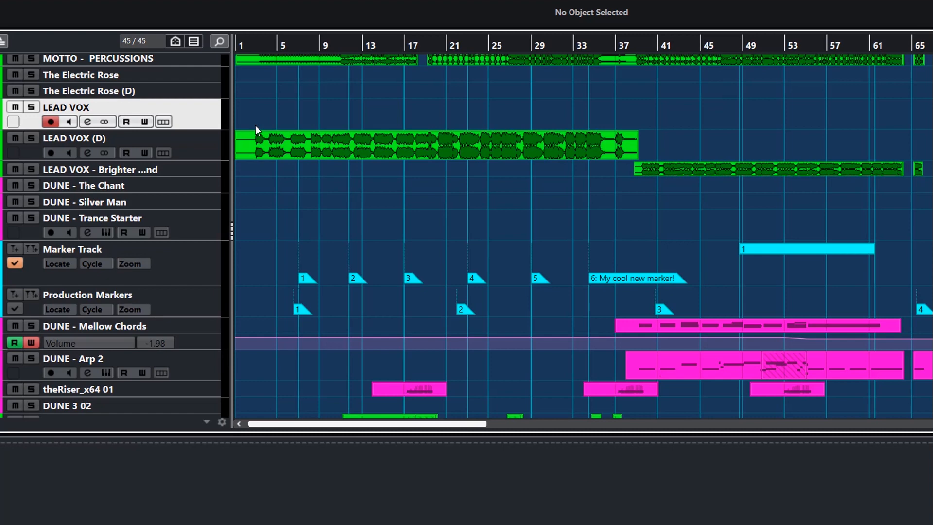